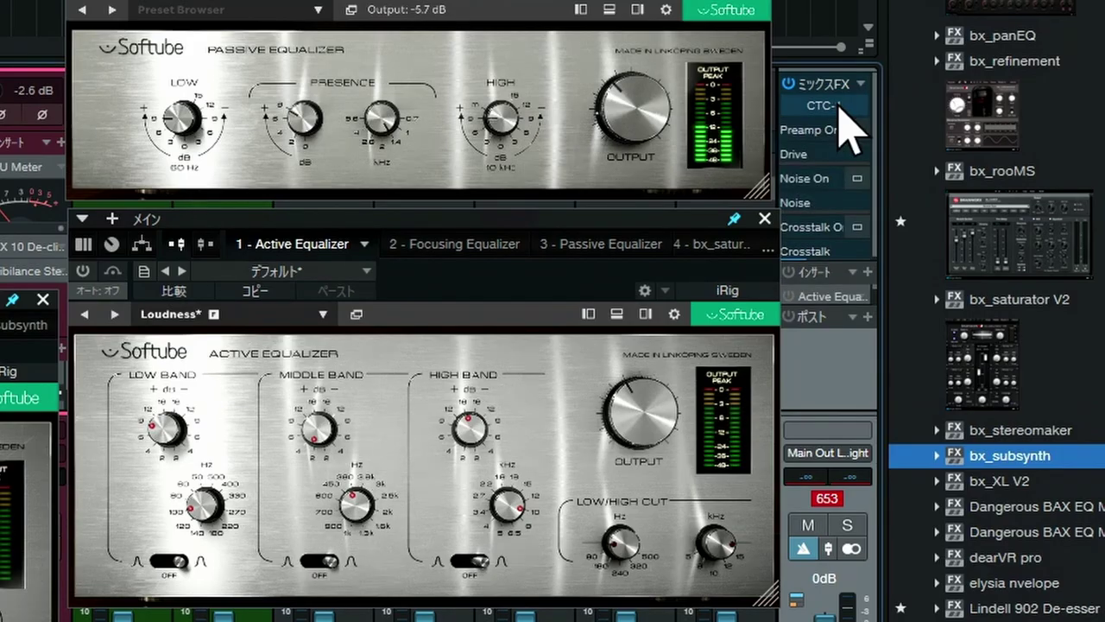
# - Choose CTC-1 as the Mix FX on the main output channel
pyautogui.click(825, 106)
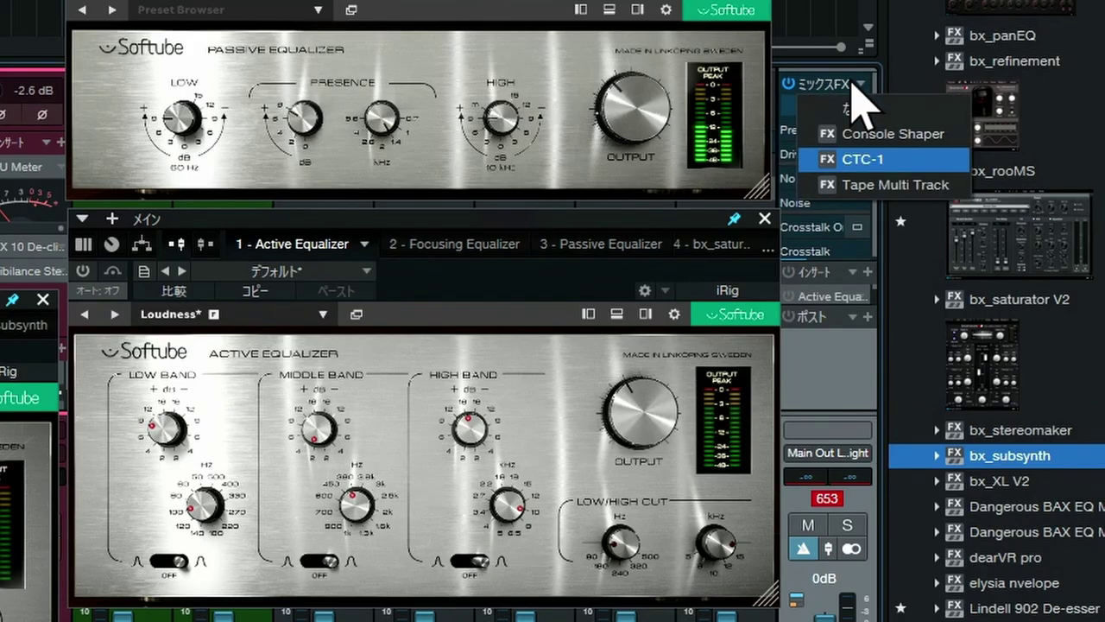
pyautogui.click(854, 160)
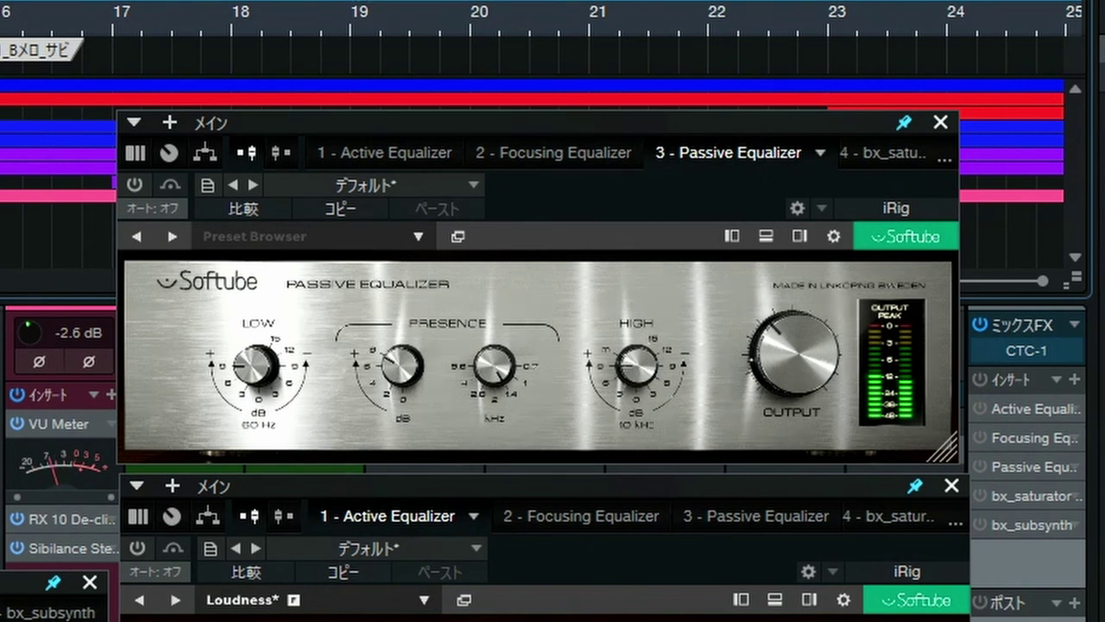
# - Enable the Passive Equalizer on the main channel and turn down its low gain from the boosted setting
pyautogui.click(134, 185)
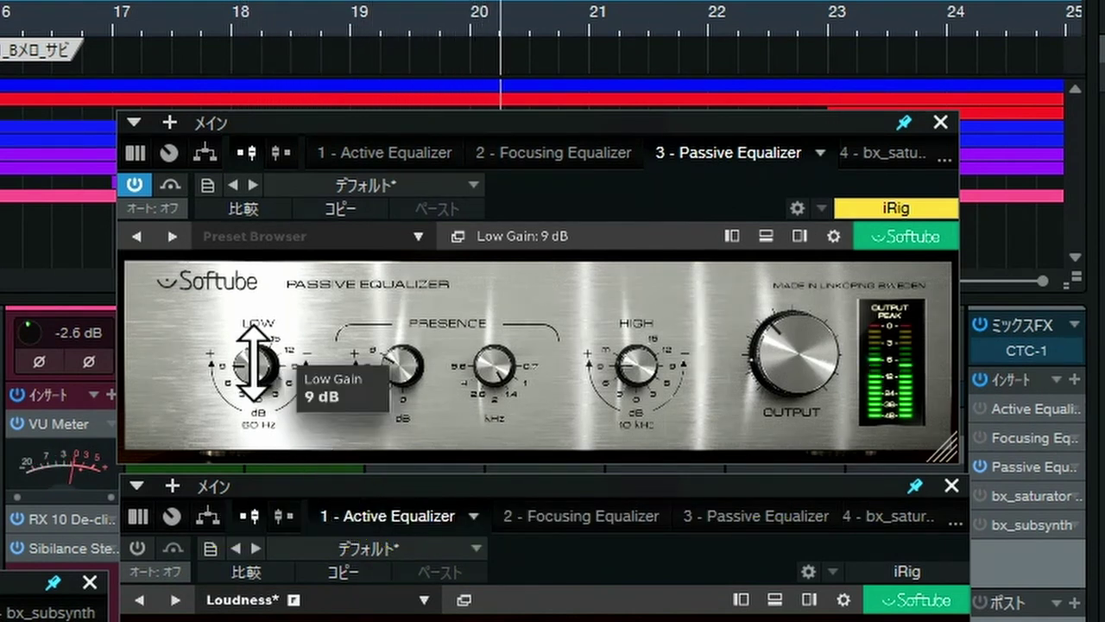
pyautogui.moveTo(254, 363); pyautogui.dragTo(276, 480)
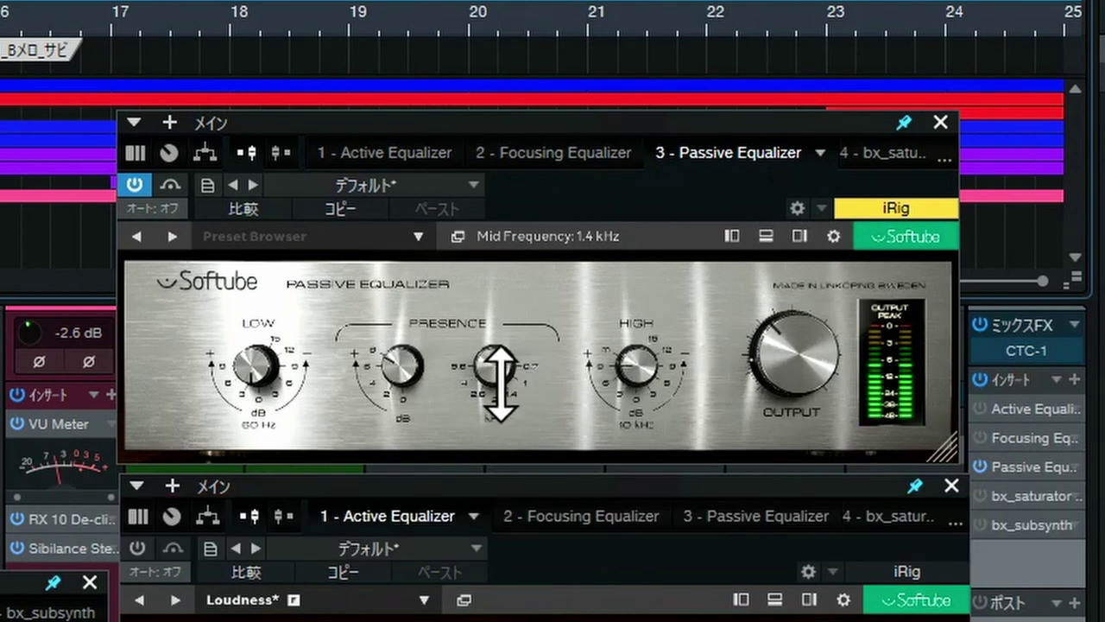
# - Sweep the Passive Equalizer's presence frequency during playback and leave it at 2.8 kHz
pyautogui.moveTo(506, 383); pyautogui.dragTo(501, 449)
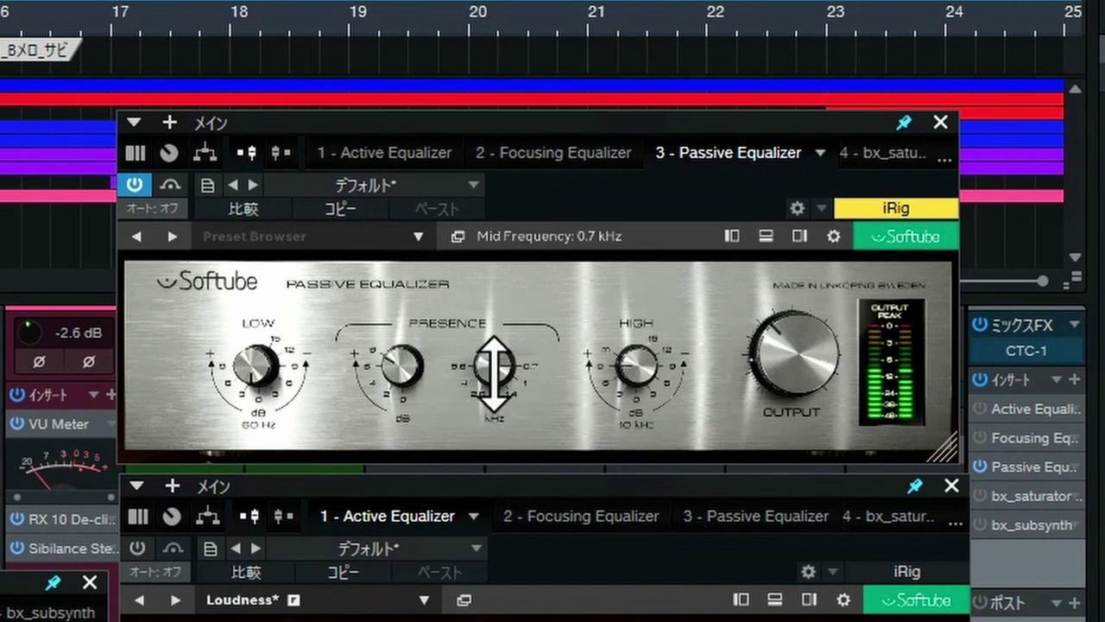
pyautogui.moveTo(493, 373)
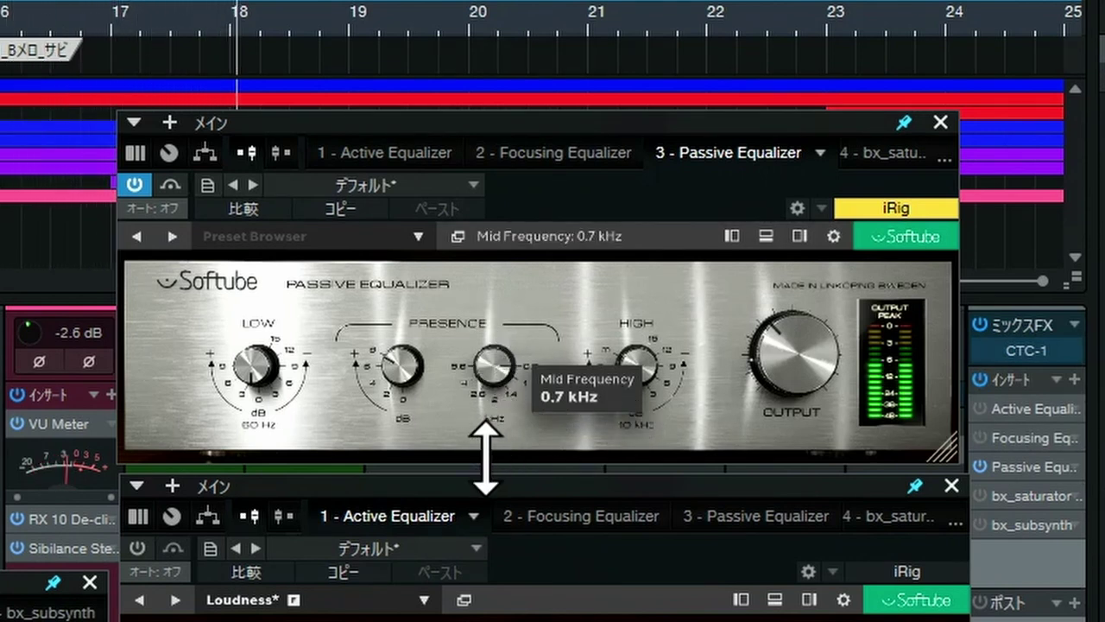
pyautogui.moveTo(486, 458); pyautogui.dragTo(417, 276)
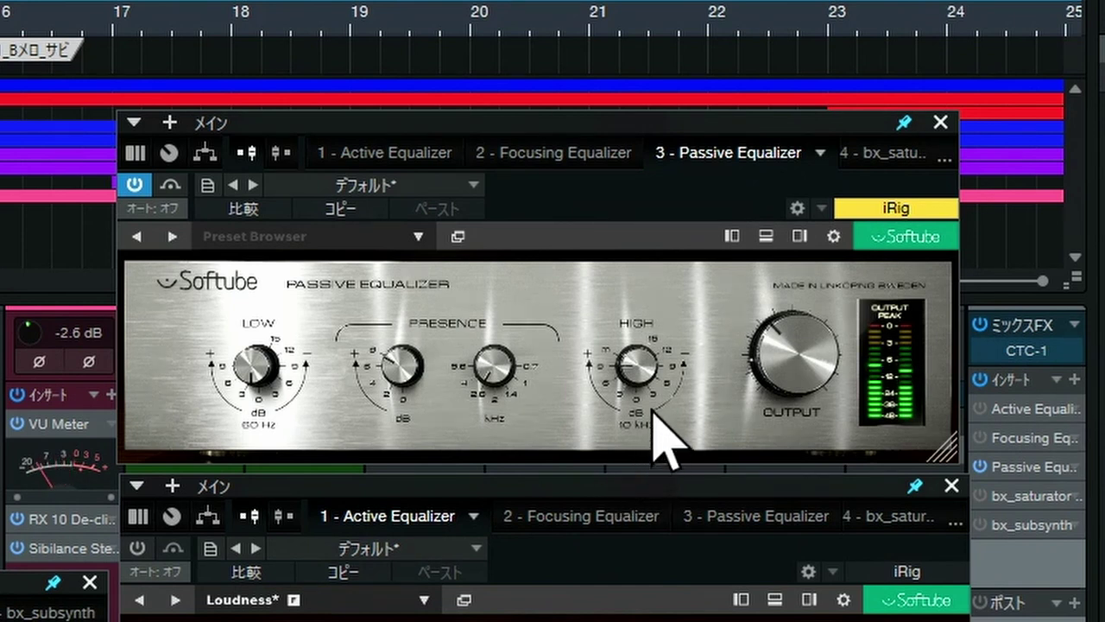
# - Sweep the Passive Equalizer's high gain down and up during playback, leaving it at a small boost
pyautogui.moveTo(653, 399)
pyautogui.moveTo(653, 396); pyautogui.dragTo(698, 573)
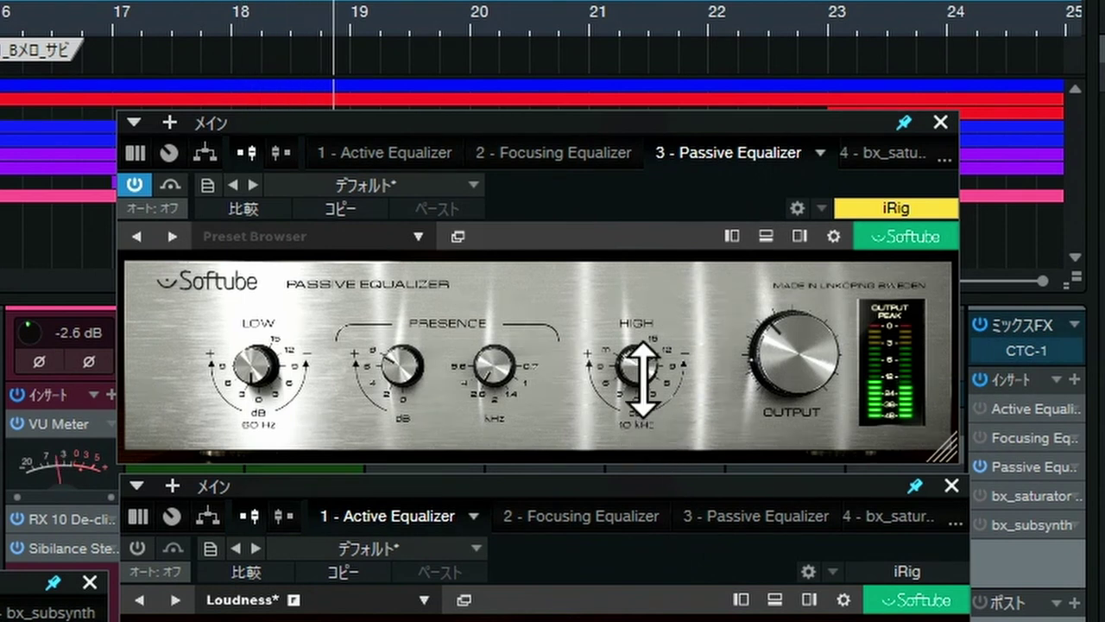
pyautogui.moveTo(642, 384)
pyautogui.moveTo(643, 373); pyautogui.dragTo(643, 253)
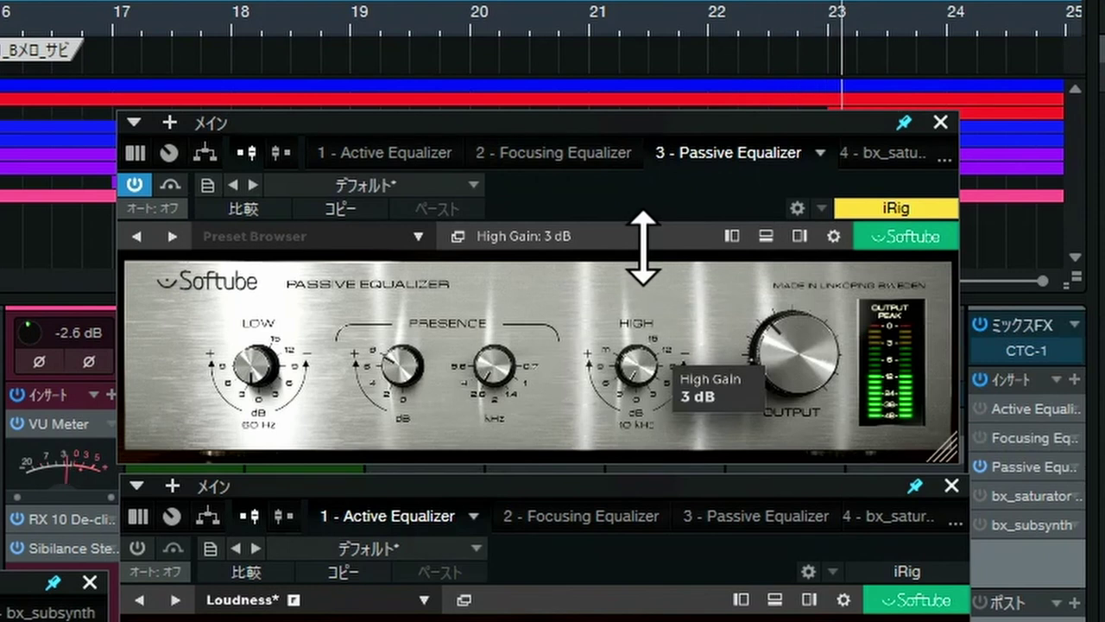
pyautogui.moveTo(643, 247); pyautogui.dragTo(643, 240)
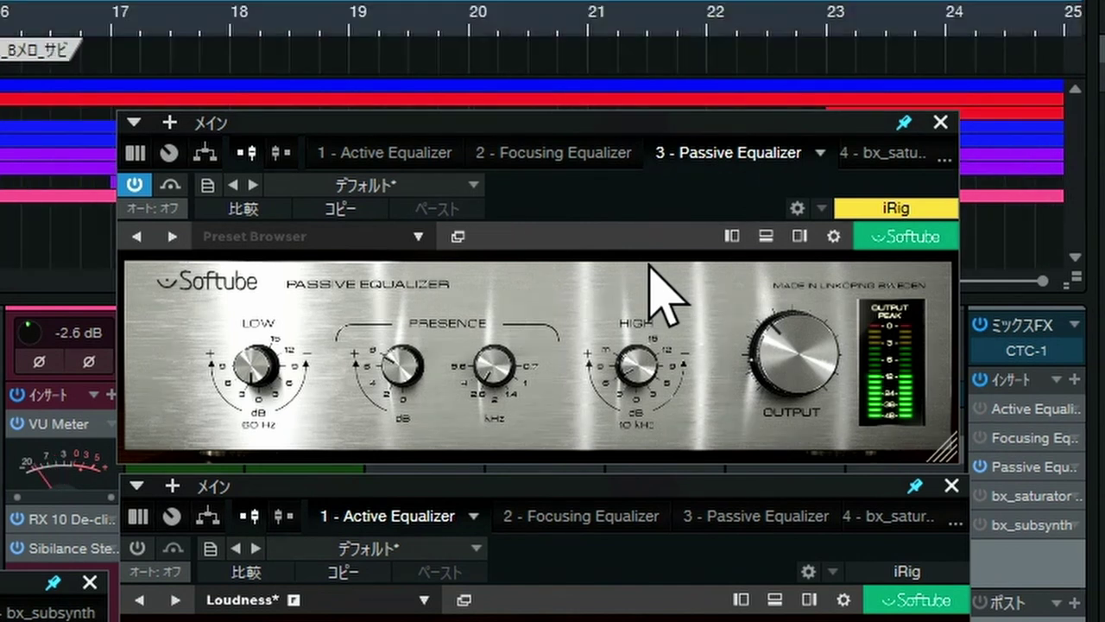
# - Compare the mix with the Passive Equalizer bypassed and active, leaving the equalizer enabled
pyautogui.click(134, 185)
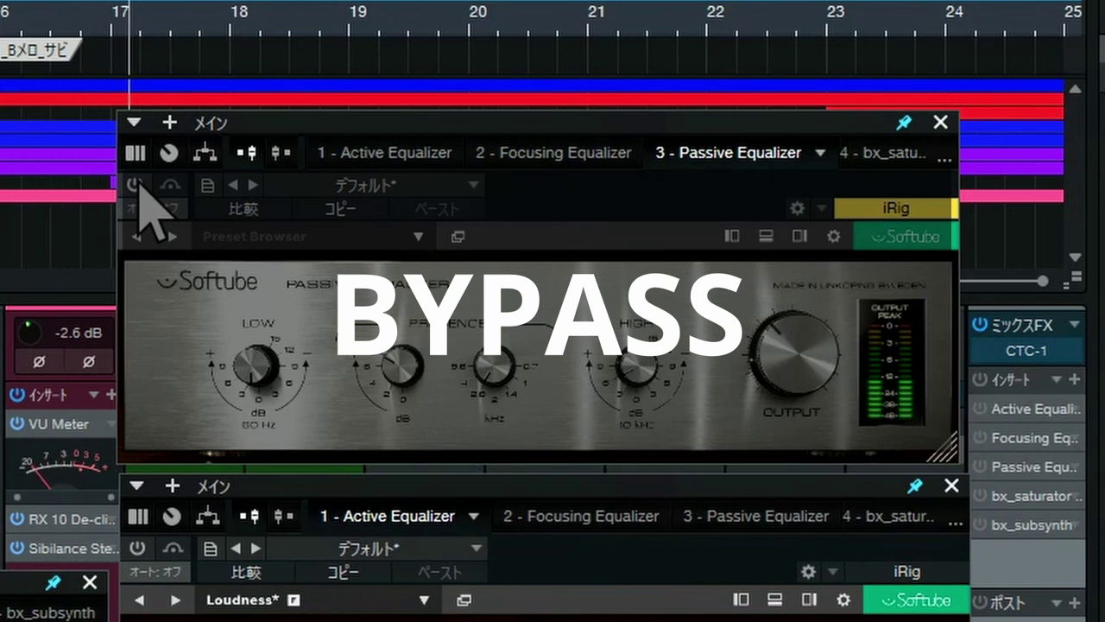
pyautogui.click(135, 184)
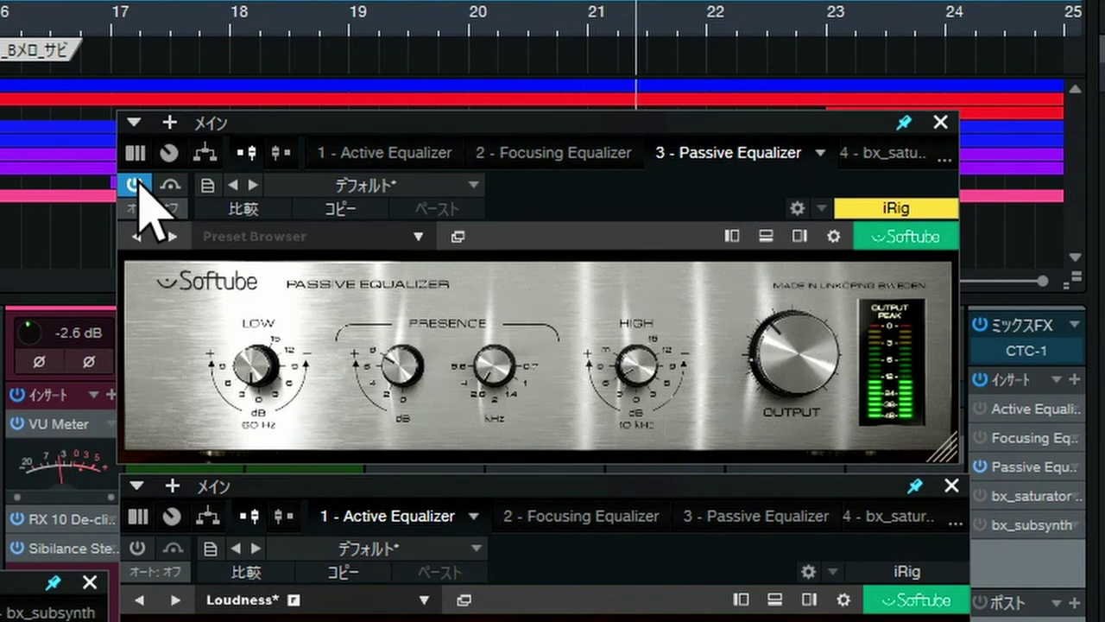
pyautogui.press('space')
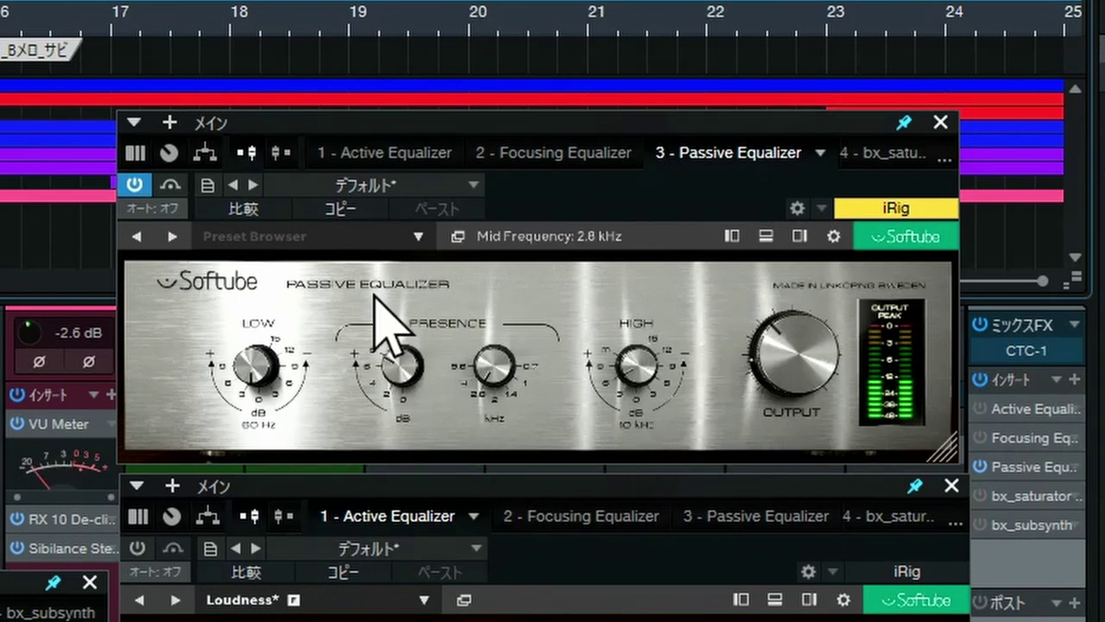
pyautogui.click(135, 186)
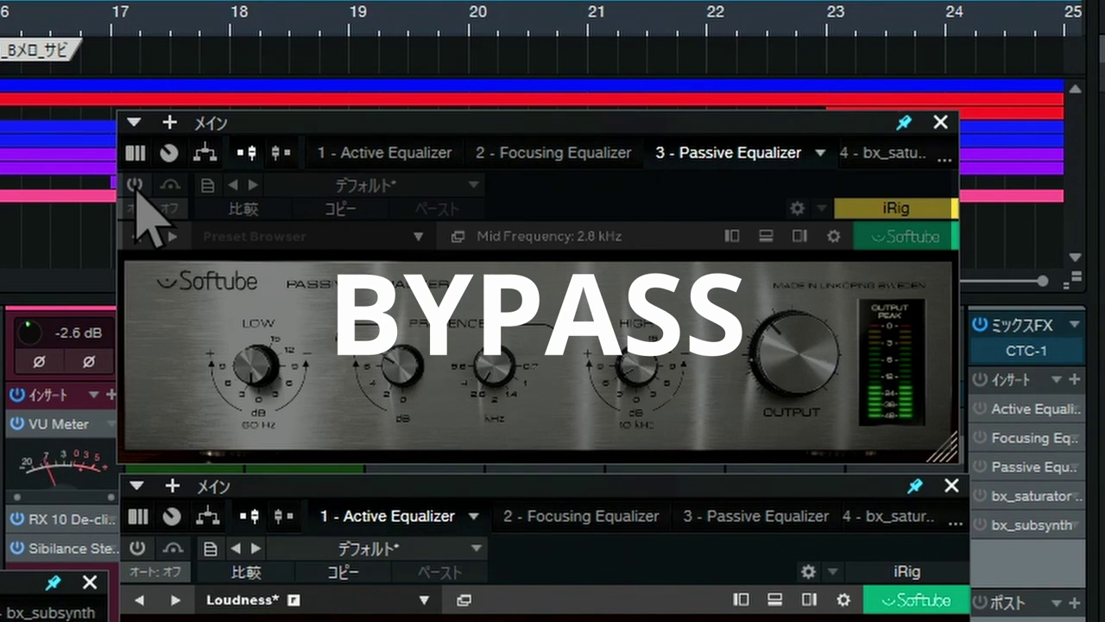
pyautogui.click(136, 187)
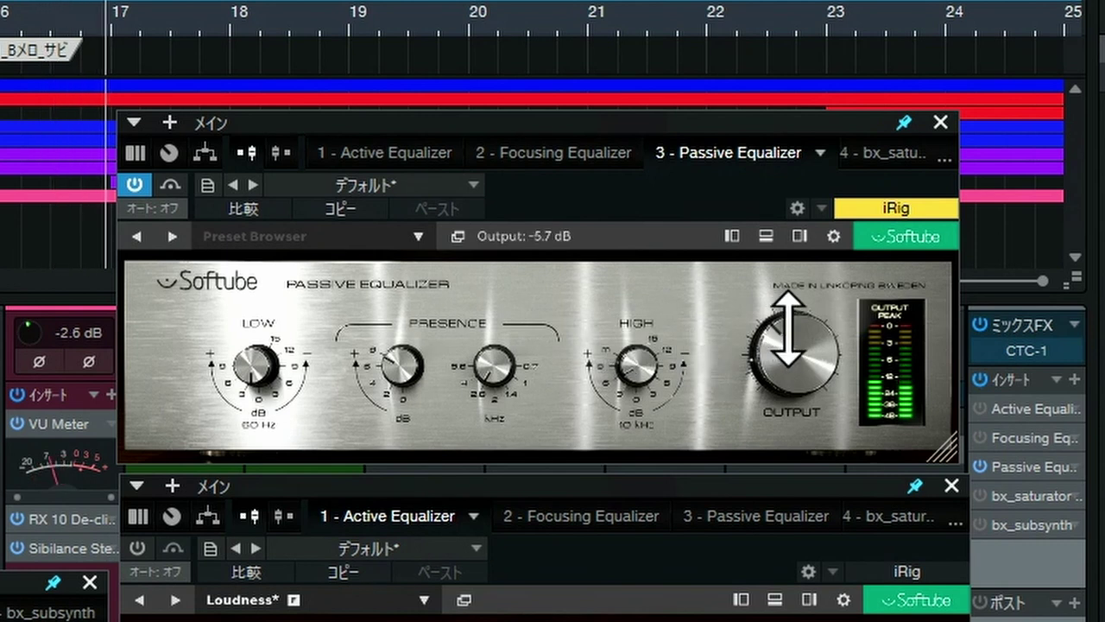
# - Raise the Passive Equalizer's output level to -2.8 dB
pyautogui.moveTo(803, 331)
pyautogui.moveTo(803, 331); pyautogui.dragTo(802, 324)
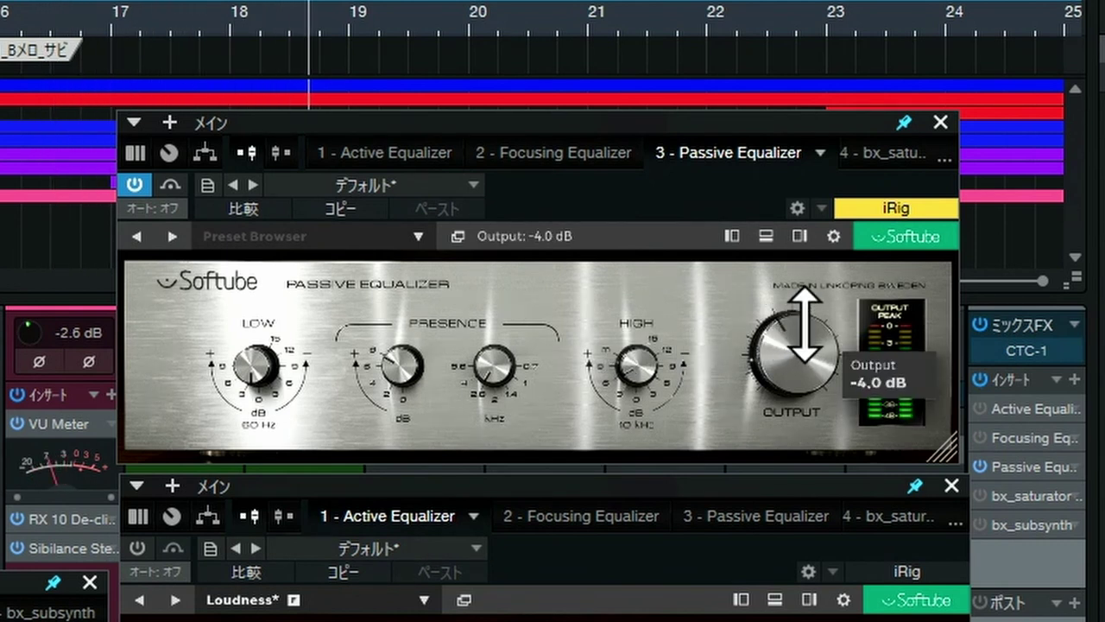
pyautogui.moveTo(803, 325); pyautogui.dragTo(803, 315)
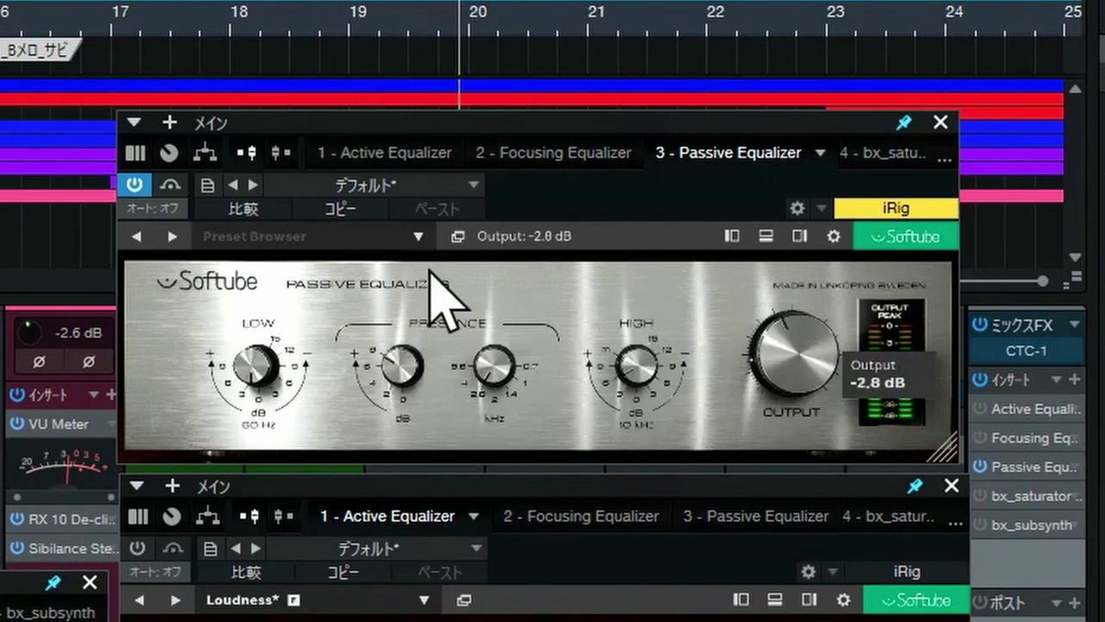
# - Compare the bypassed and processed sound again with the Passive Equalizer's output at -2.8 dB
pyautogui.click(135, 185)
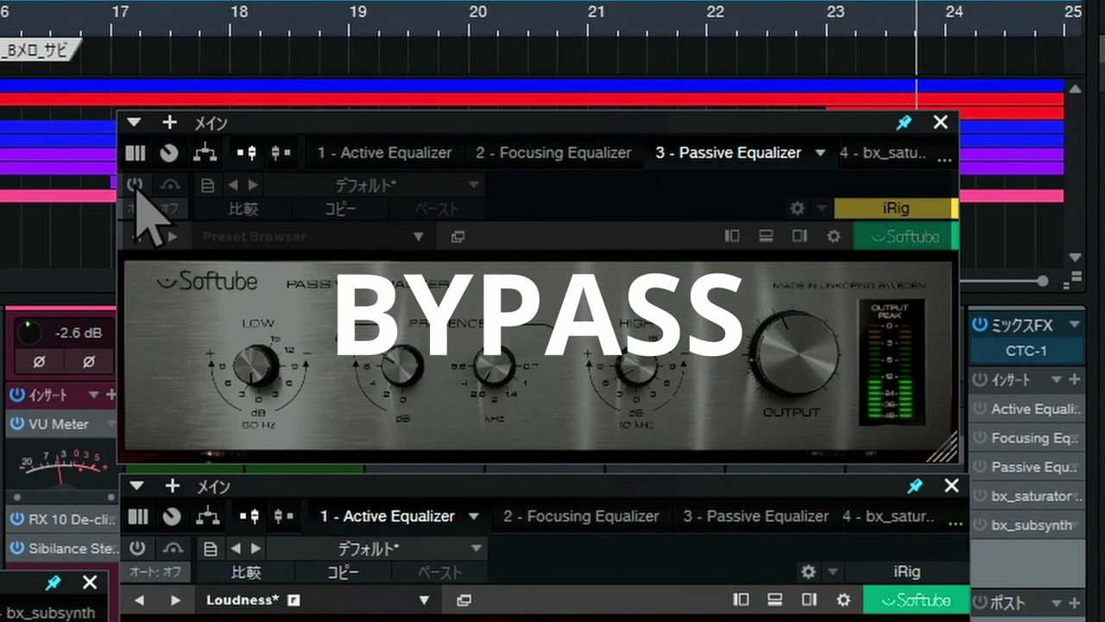
pyautogui.click(135, 185)
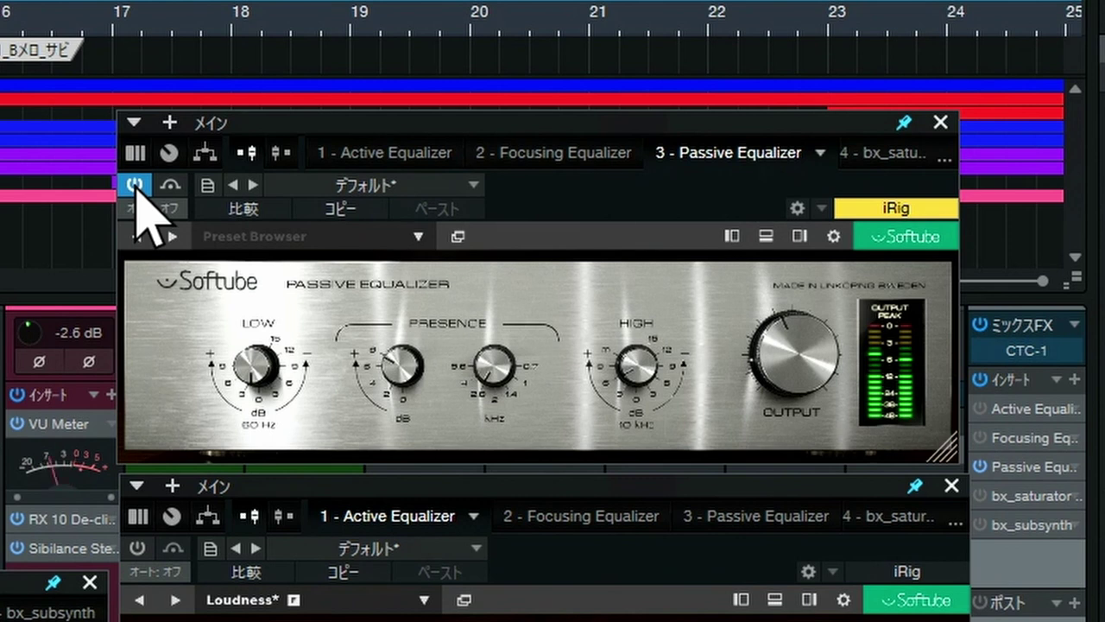
pyautogui.click(135, 184)
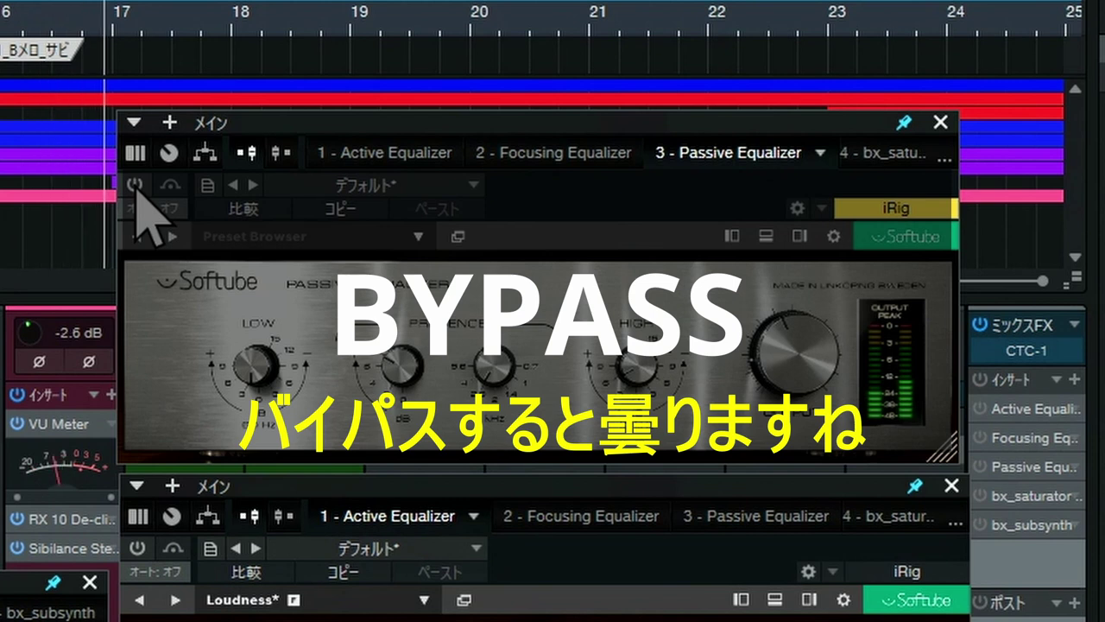
pyautogui.click(135, 184)
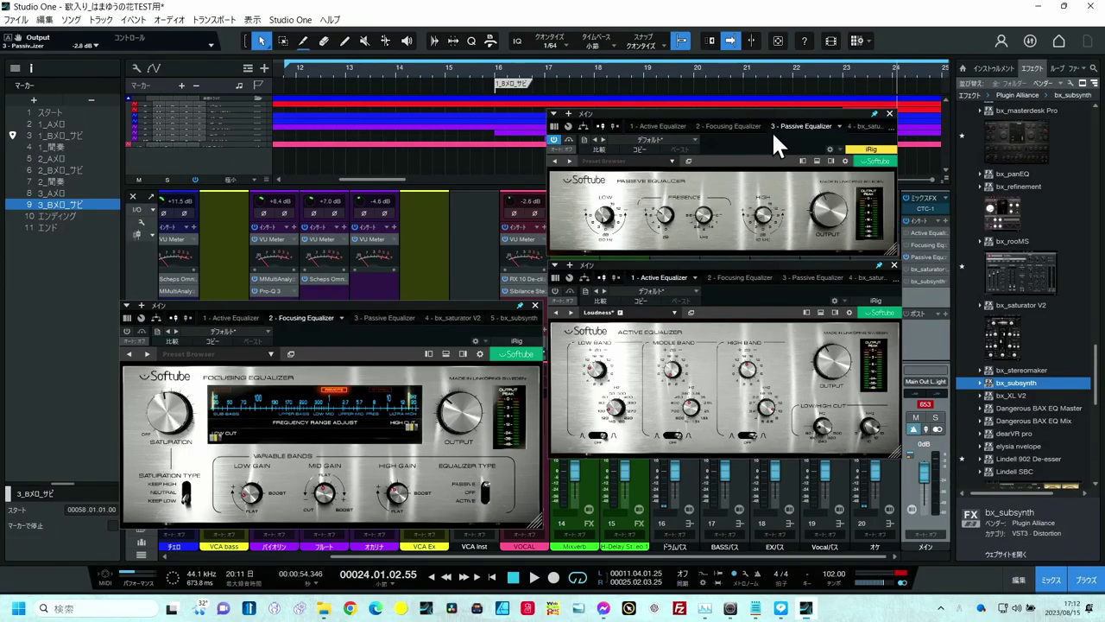
# - Close the Passive Equalizer window and play the song through the enabled Active Equalizer
pyautogui.click(890, 113)
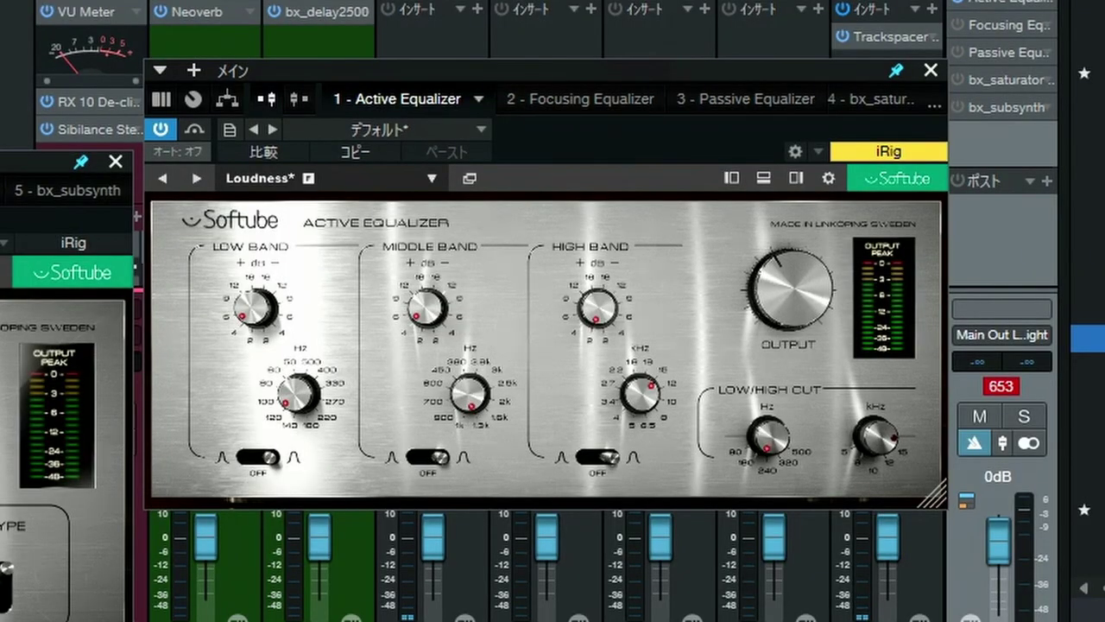
pyautogui.press('space')
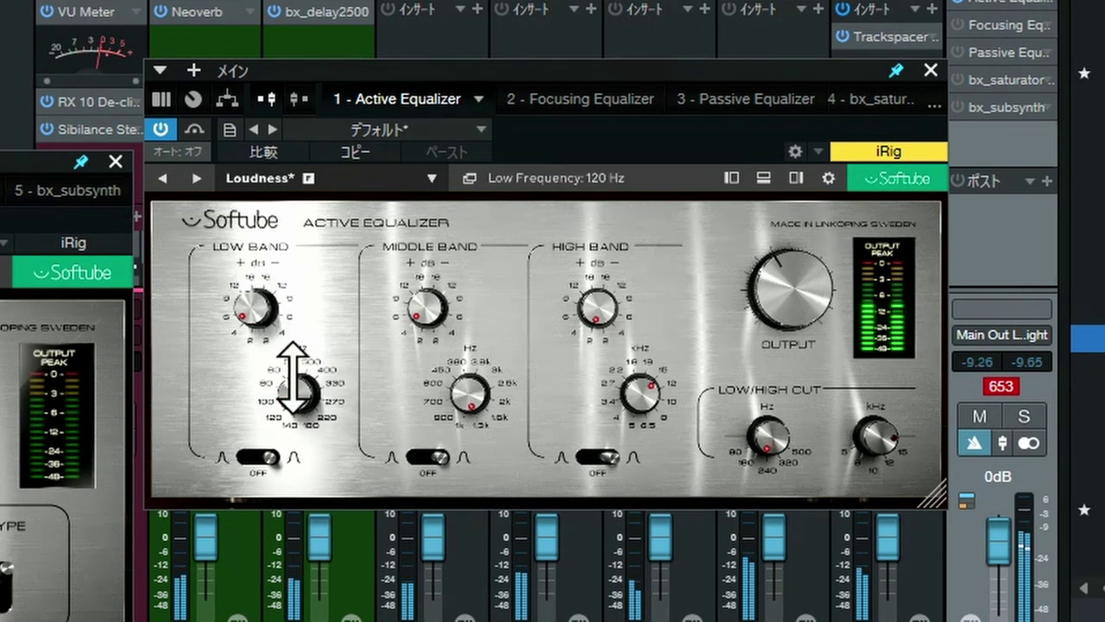
# - Set the Active Equalizer's low band frequency to 80 Hz and raise the low band gain
pyautogui.moveTo(293, 378)
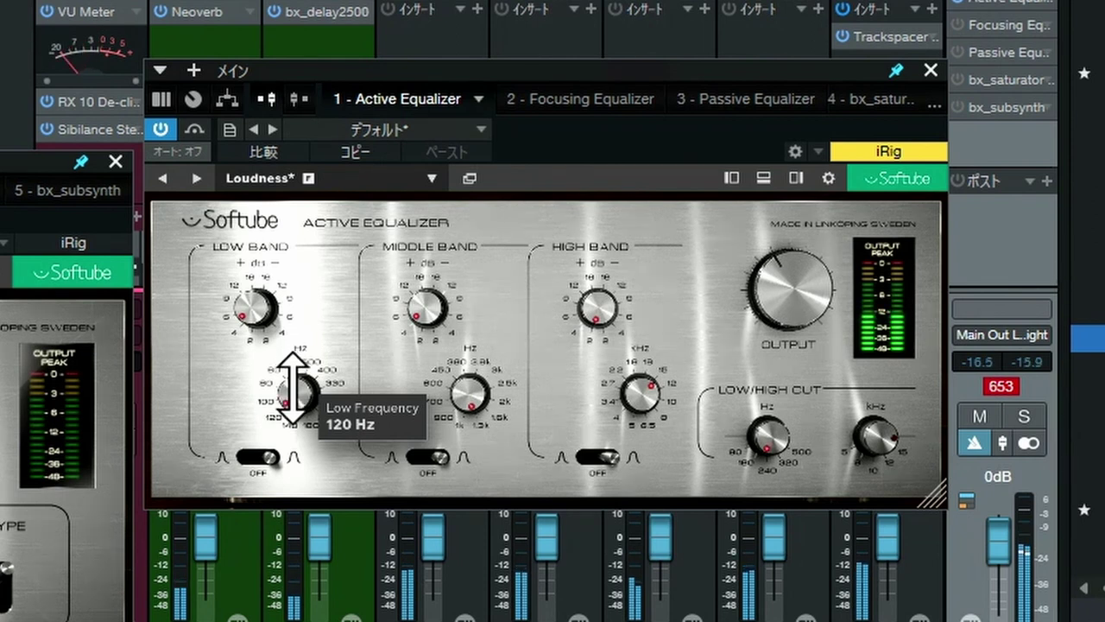
pyautogui.scroll(1, 294, 378)
pyautogui.scroll(-2, 294, 380)
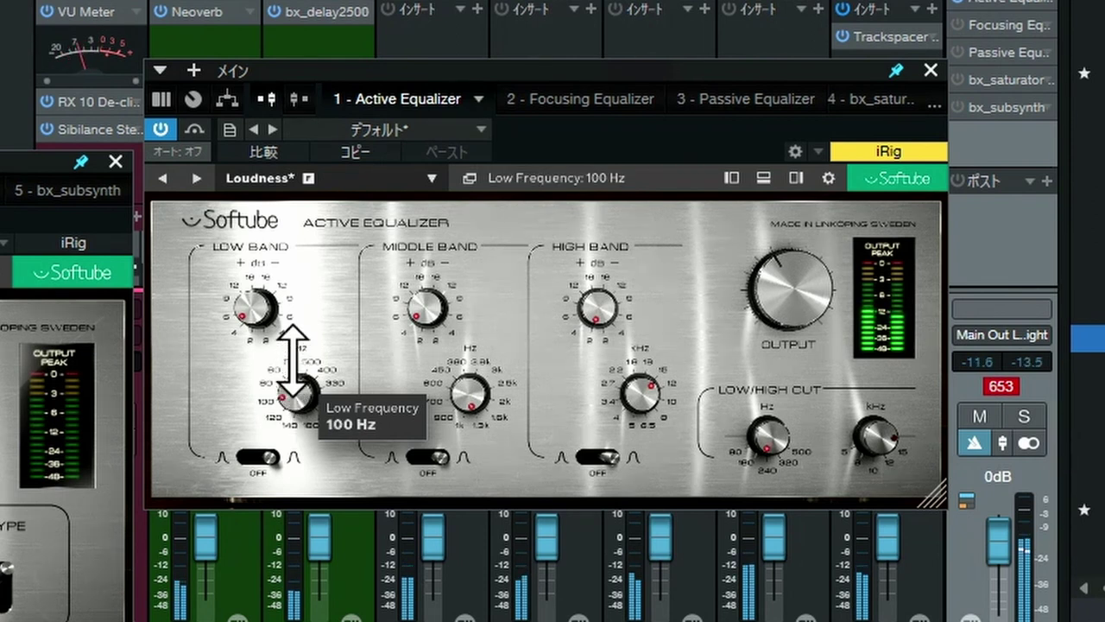
pyautogui.scroll(-1, 293, 358)
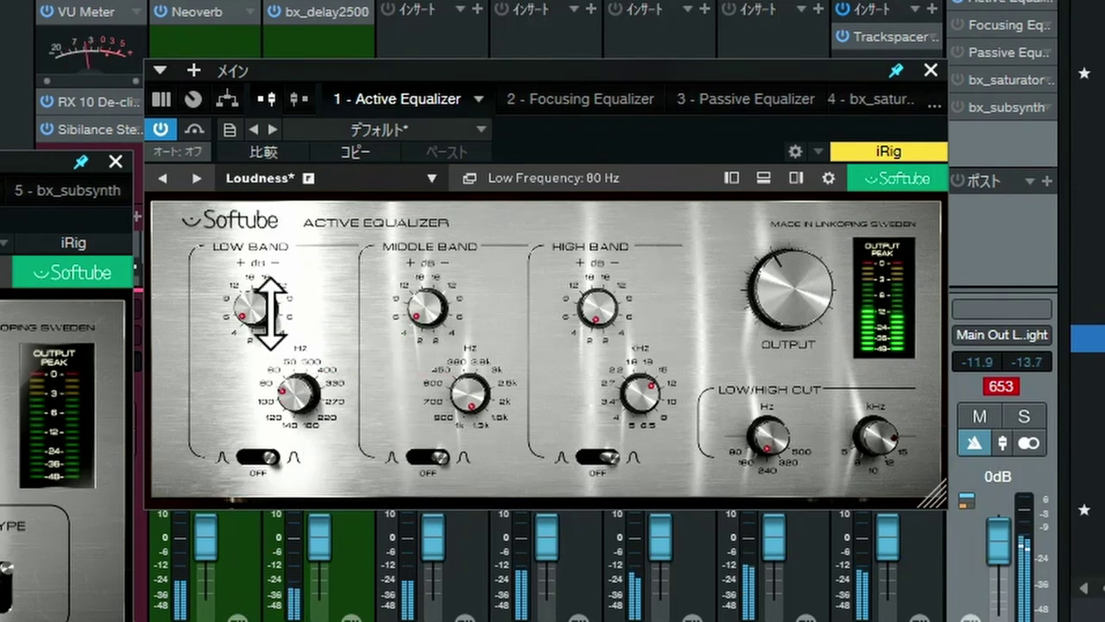
pyautogui.moveTo(269, 313)
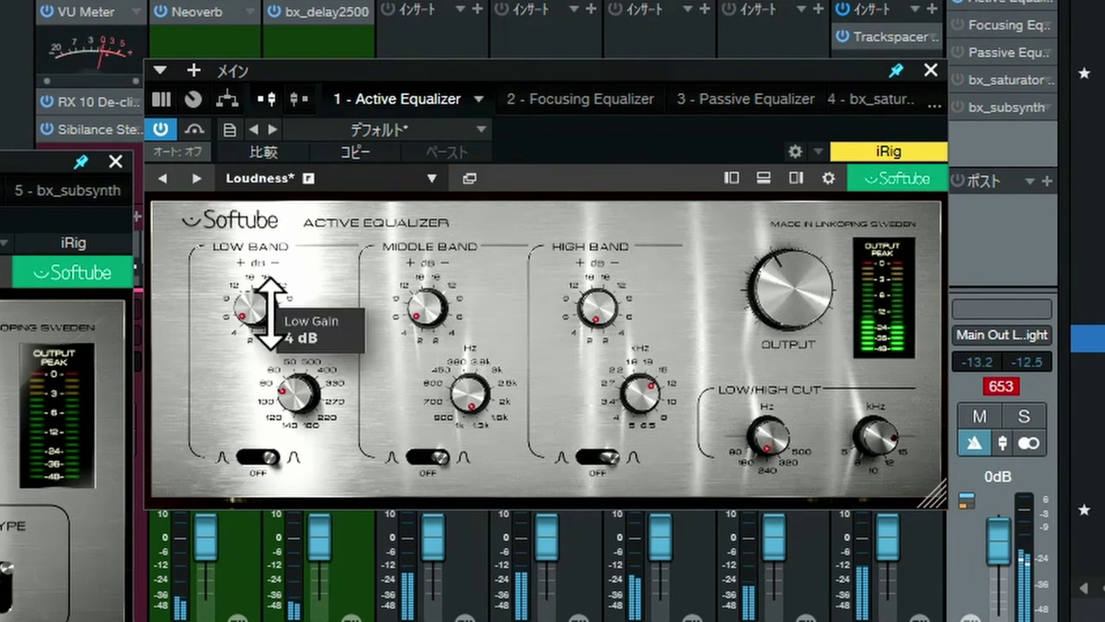
pyautogui.moveTo(270, 311); pyautogui.dragTo(274, 245)
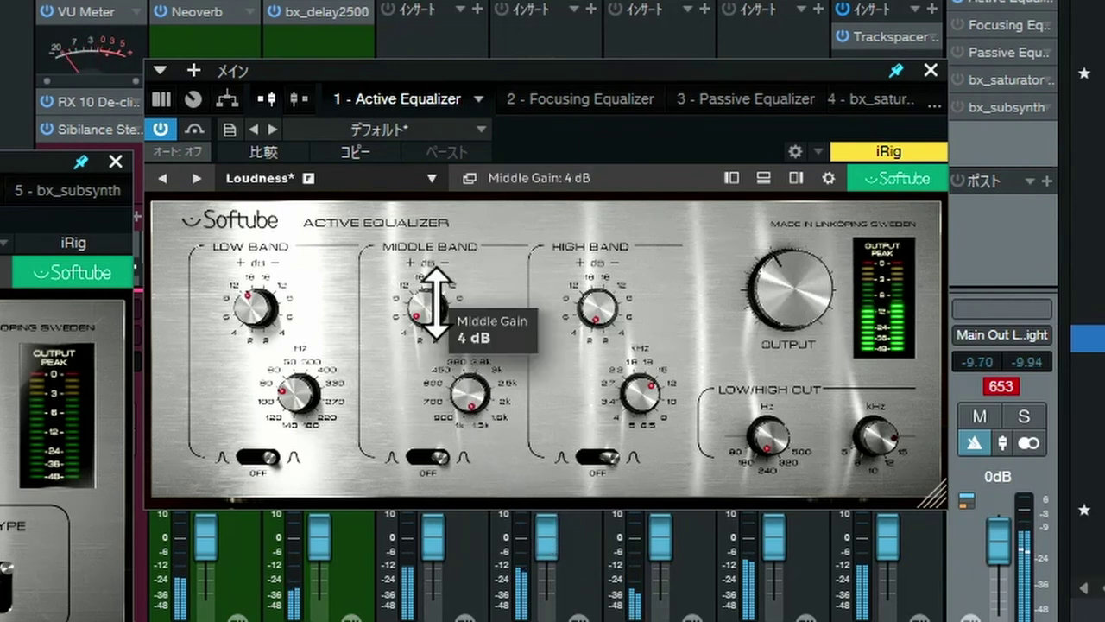
# - Set the Active Equalizer's middle band gain to 6 dB and sweep its frequency, leaving it at 1300 Hz
pyautogui.moveTo(436, 302); pyautogui.dragTo(436, 291)
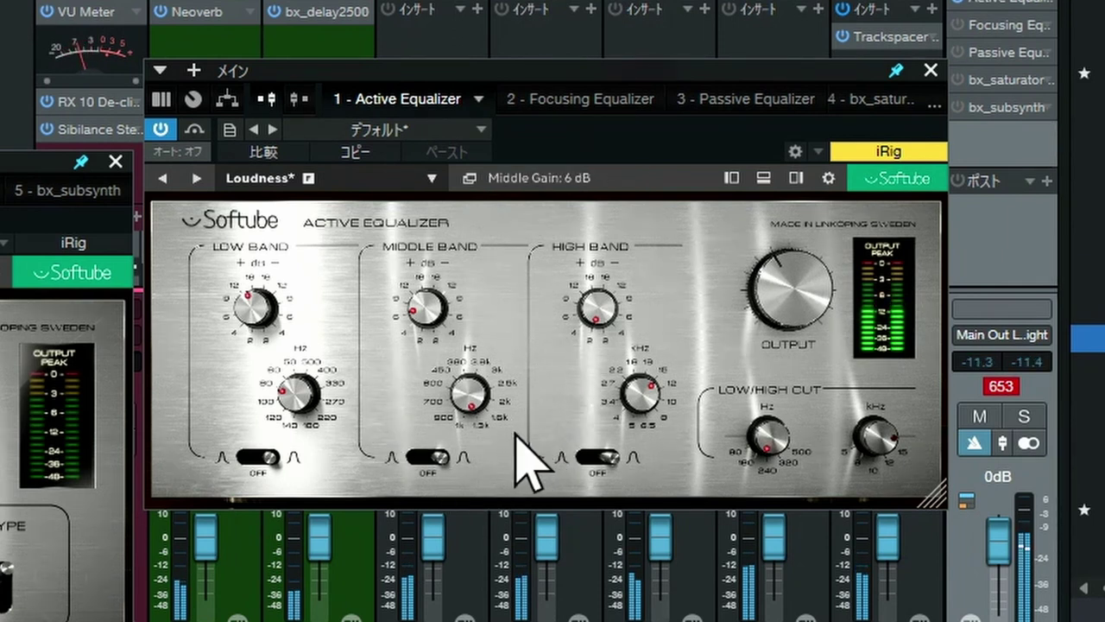
pyautogui.moveTo(473, 405)
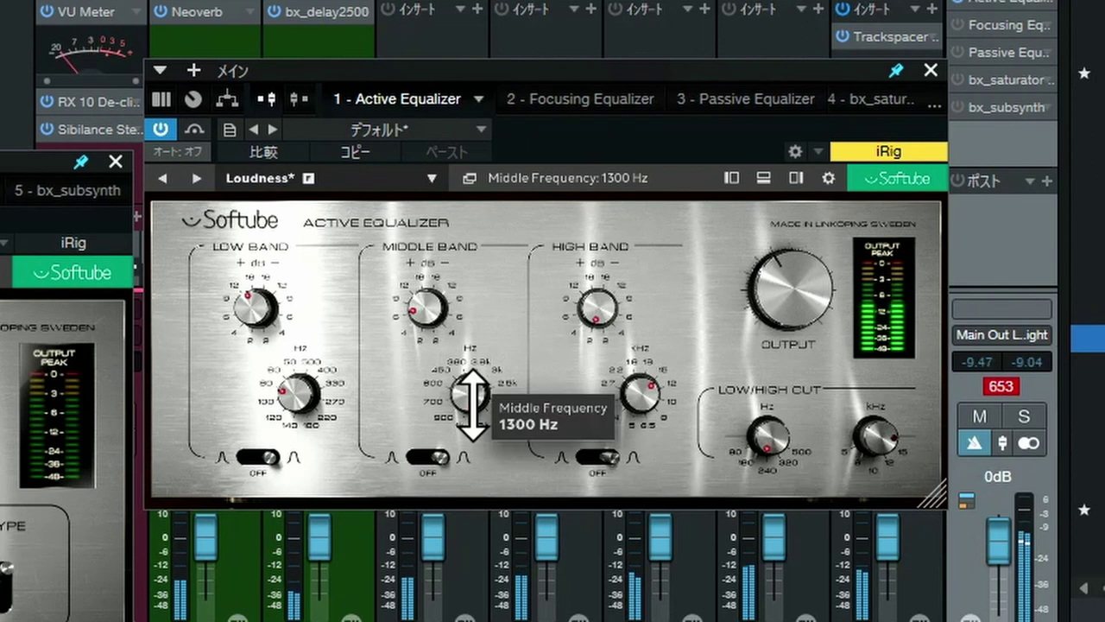
pyautogui.moveTo(473, 407)
pyautogui.mouseDown()
pyautogui.moveTo(472, 492)
pyautogui.moveTo(476, 281)
pyautogui.moveTo(474, 393)
pyautogui.mouseUp()
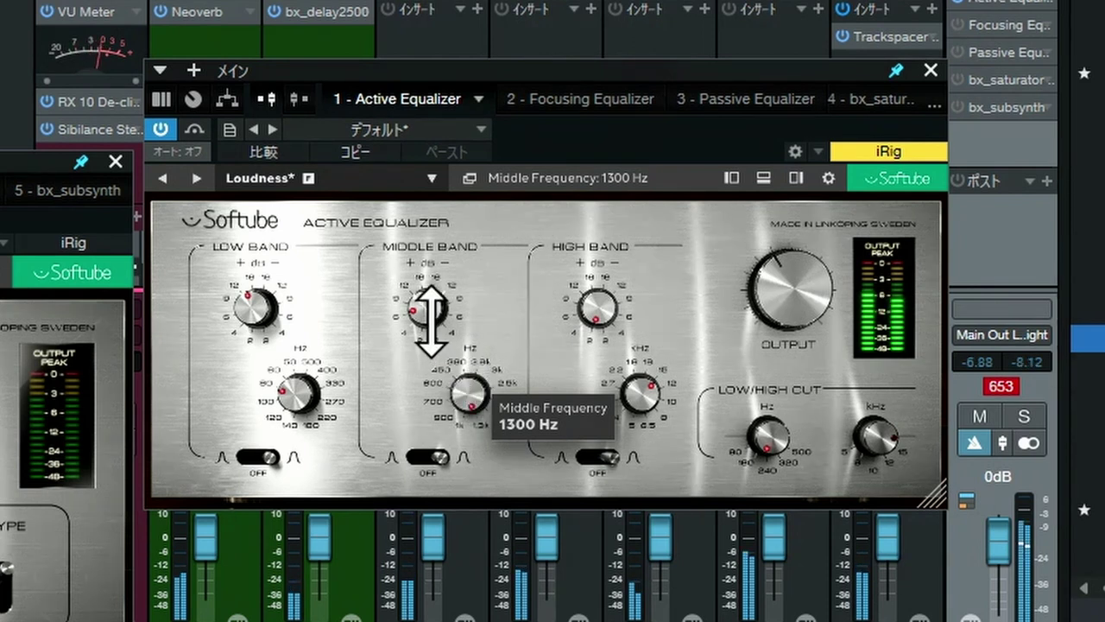
# - Try a middle band gain of -4 dB and restore it to the 6 dB boost
pyautogui.moveTo(430, 312)
pyautogui.moveTo(429, 313); pyautogui.dragTo(430, 386)
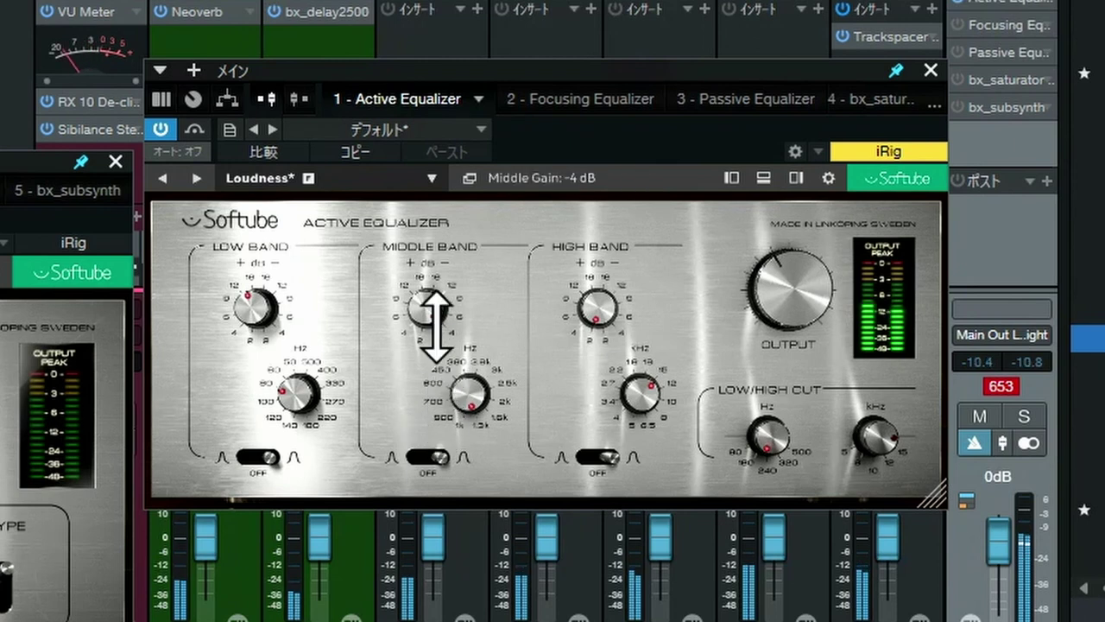
pyautogui.moveTo(434, 309); pyautogui.dragTo(437, 239)
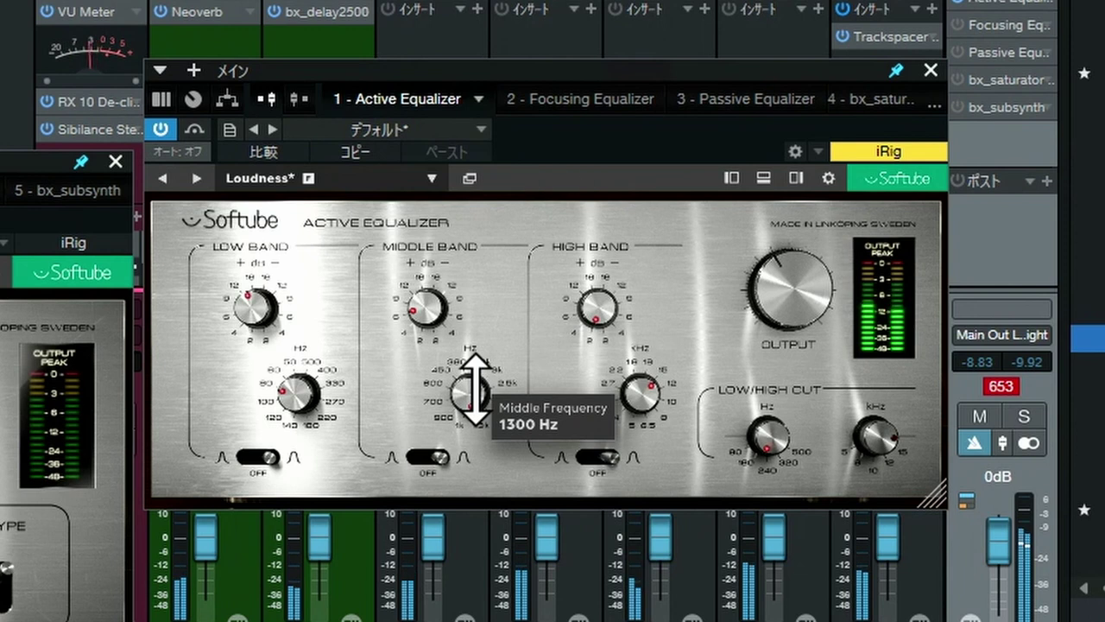
# - Lower the Active Equalizer's middle band frequency to about 1 kHz
pyautogui.moveTo(475, 402); pyautogui.dragTo(471, 382)
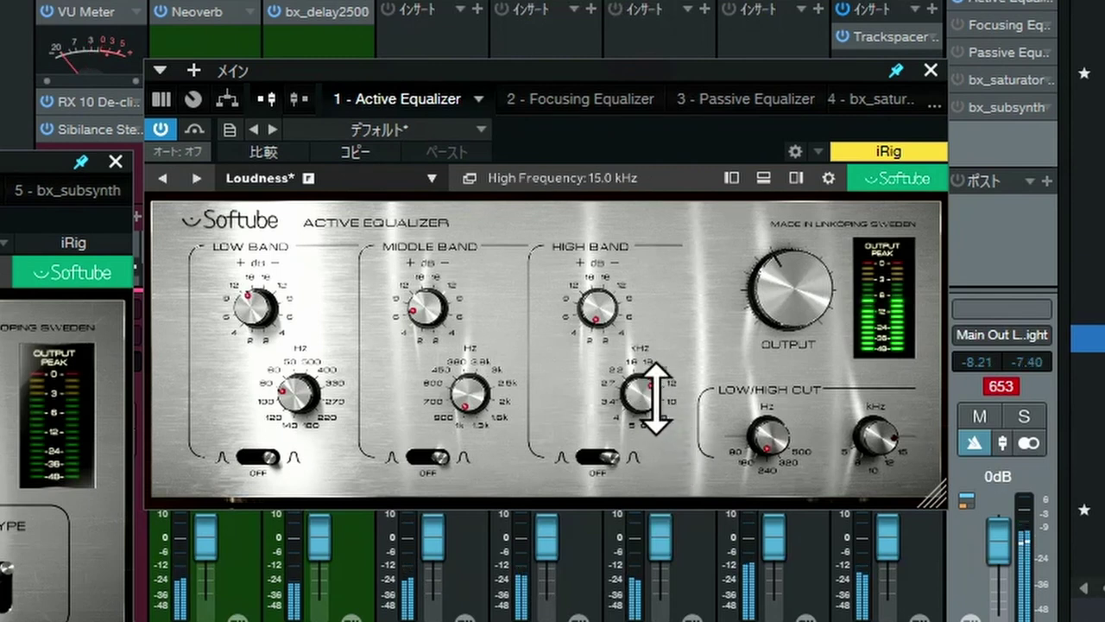
pyautogui.moveTo(656, 395)
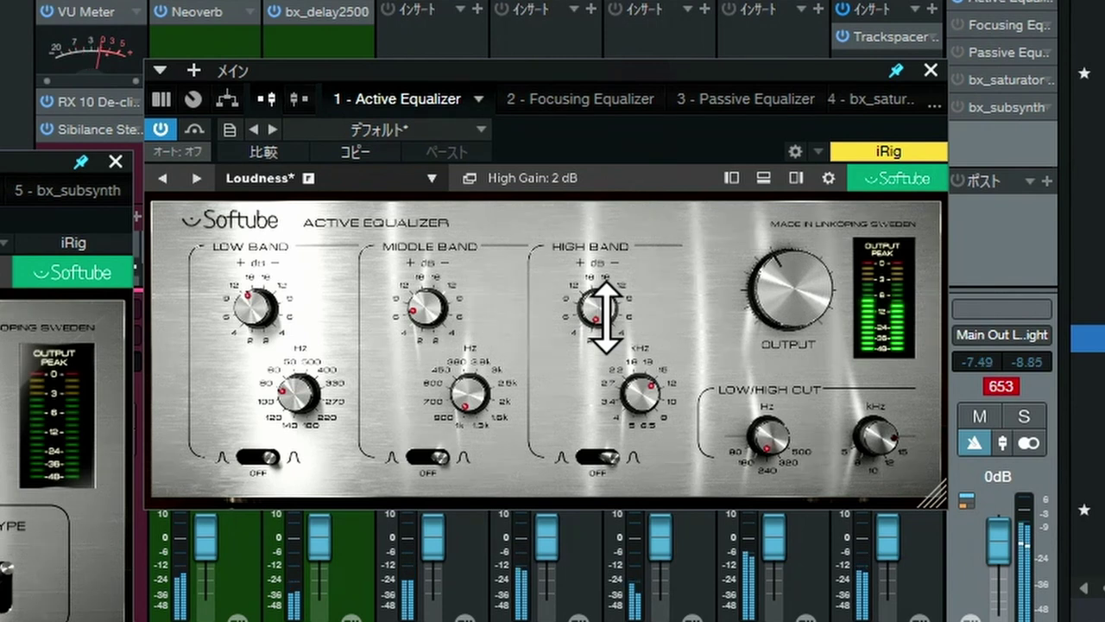
# - Raise the Active Equalizer's high band gain and set its low cut between off and 160 Hz, trying it switched off as well
pyautogui.moveTo(605, 315)
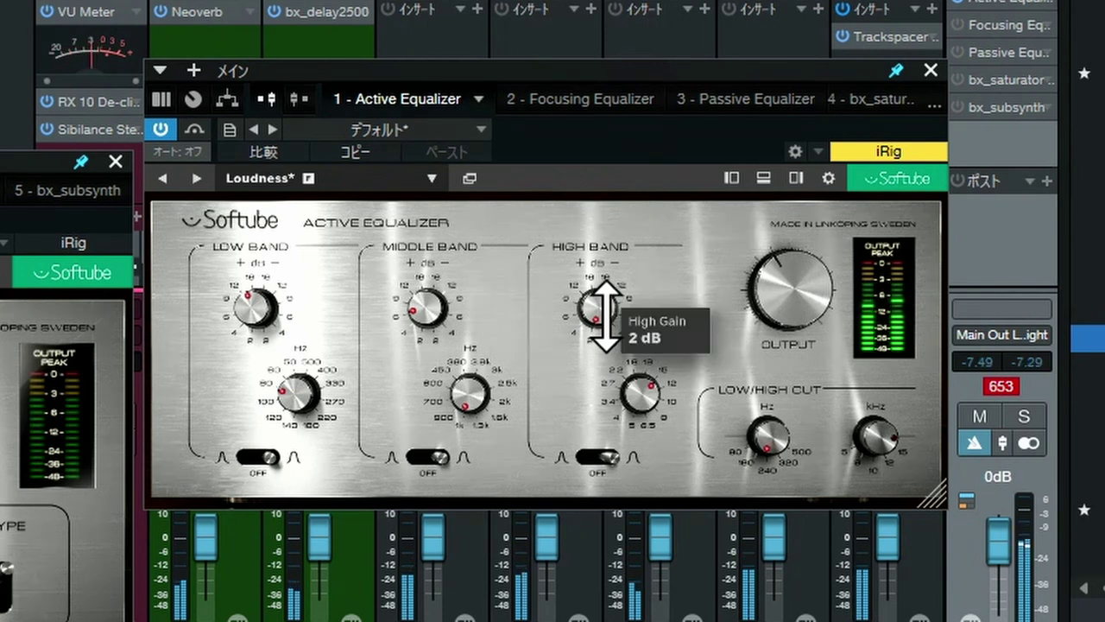
pyautogui.moveTo(606, 313); pyautogui.dragTo(605, 282)
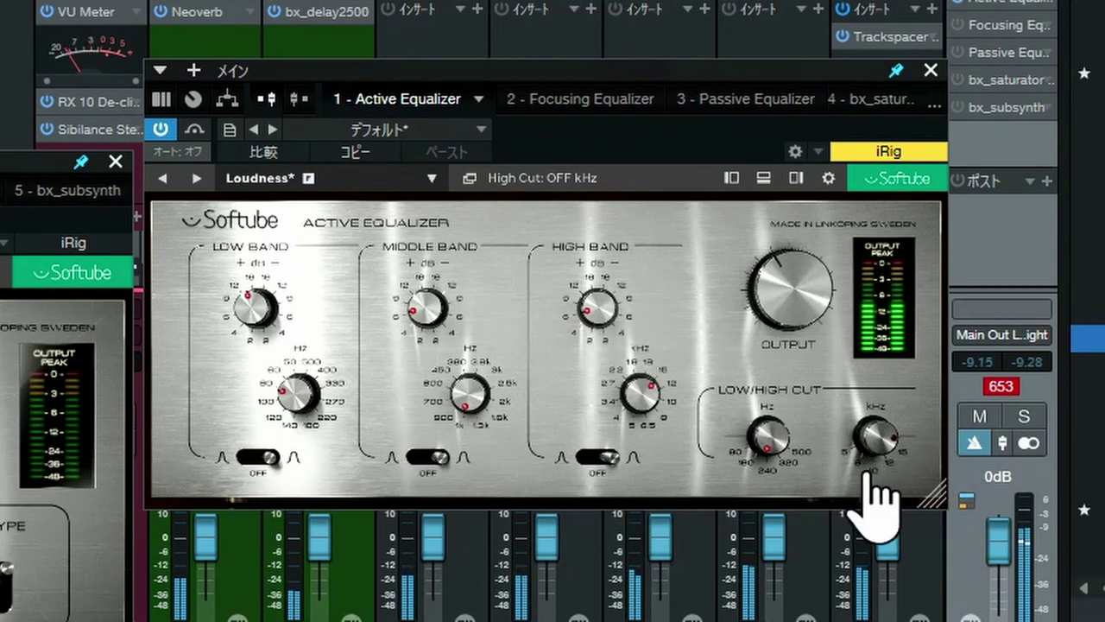
pyautogui.moveTo(775, 438)
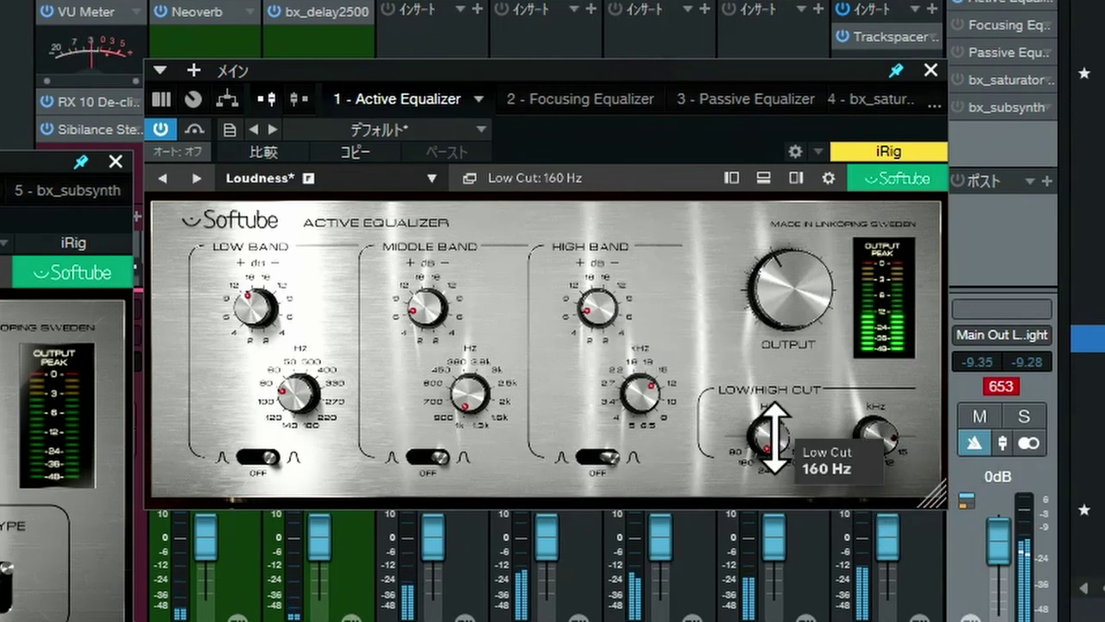
pyautogui.moveTo(775, 438)
pyautogui.mouseDown()
pyautogui.moveTo(775, 413)
pyautogui.moveTo(775, 434)
pyautogui.mouseUp()
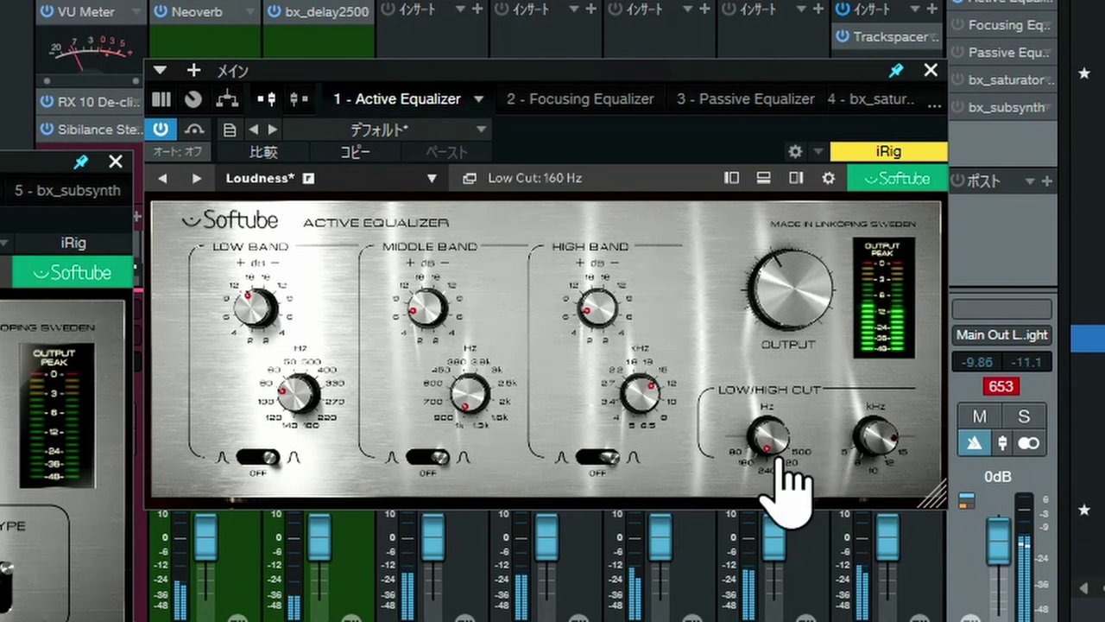
pyautogui.moveTo(774, 443)
pyautogui.moveTo(772, 432); pyautogui.dragTo(773, 370)
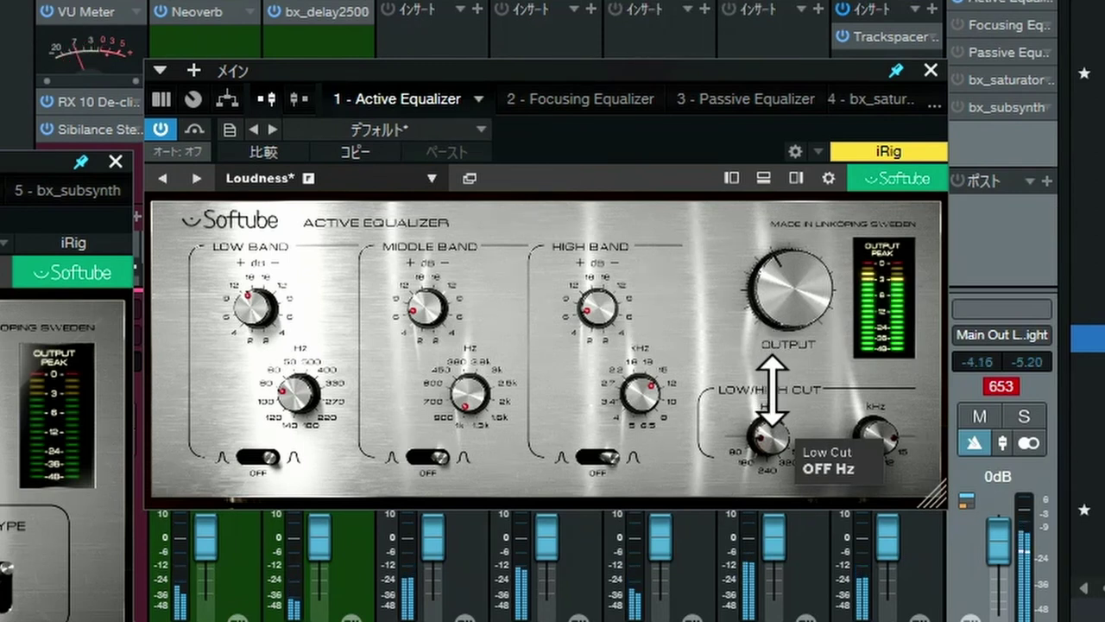
pyautogui.moveTo(772, 389); pyautogui.dragTo(770, 423)
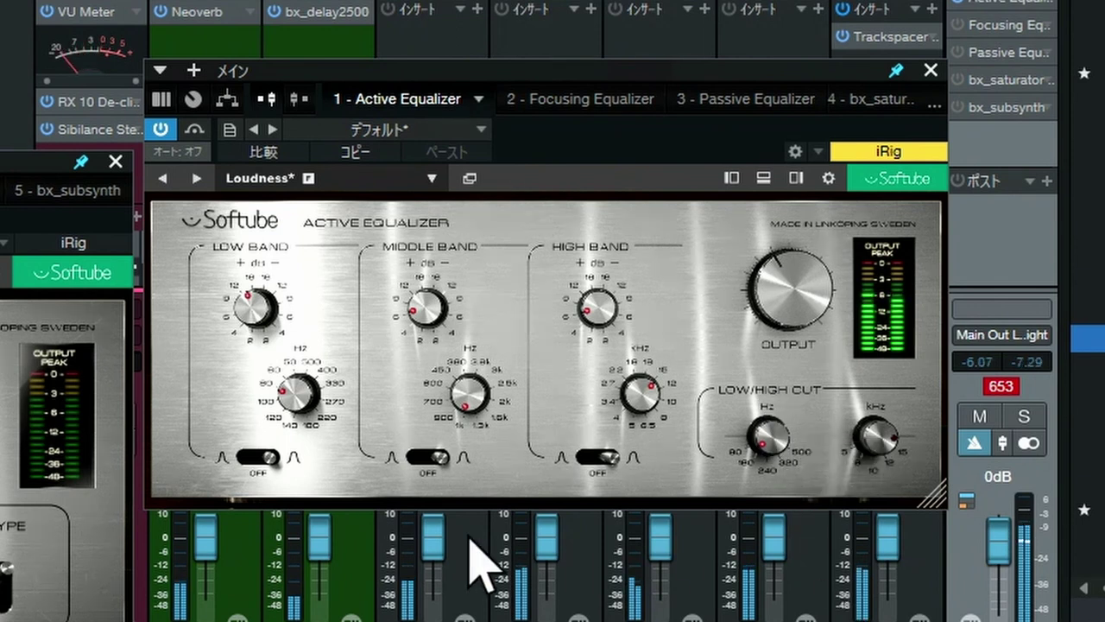
# - Set the Active Equalizer's low band gain to 9 dB and its high cut to OFF
pyautogui.moveTo(252, 313)
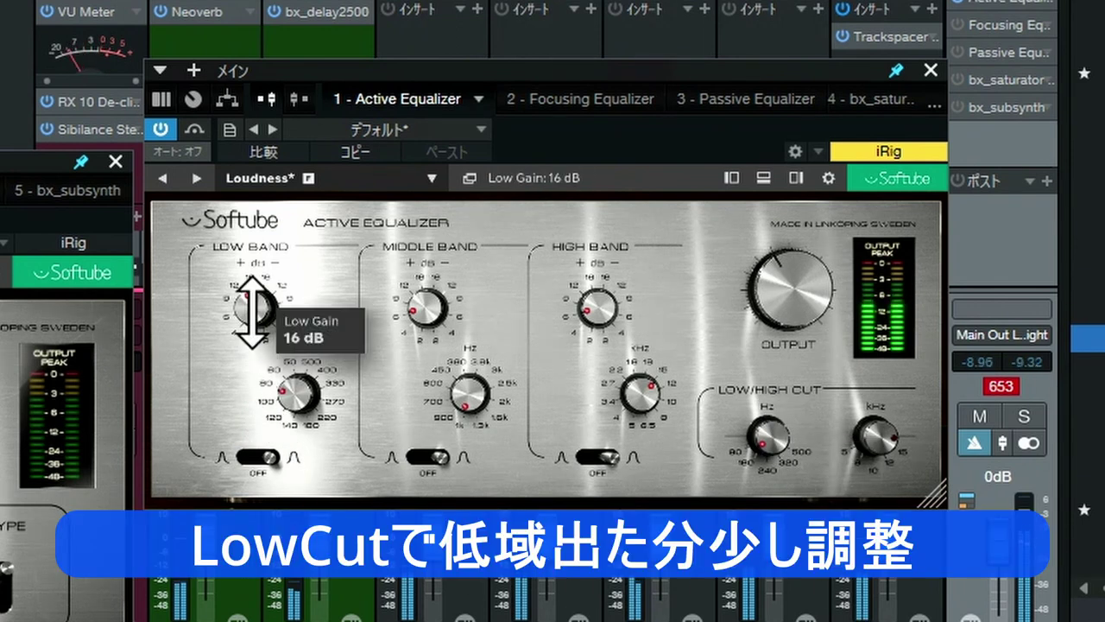
pyautogui.moveTo(252, 327); pyautogui.dragTo(252, 352)
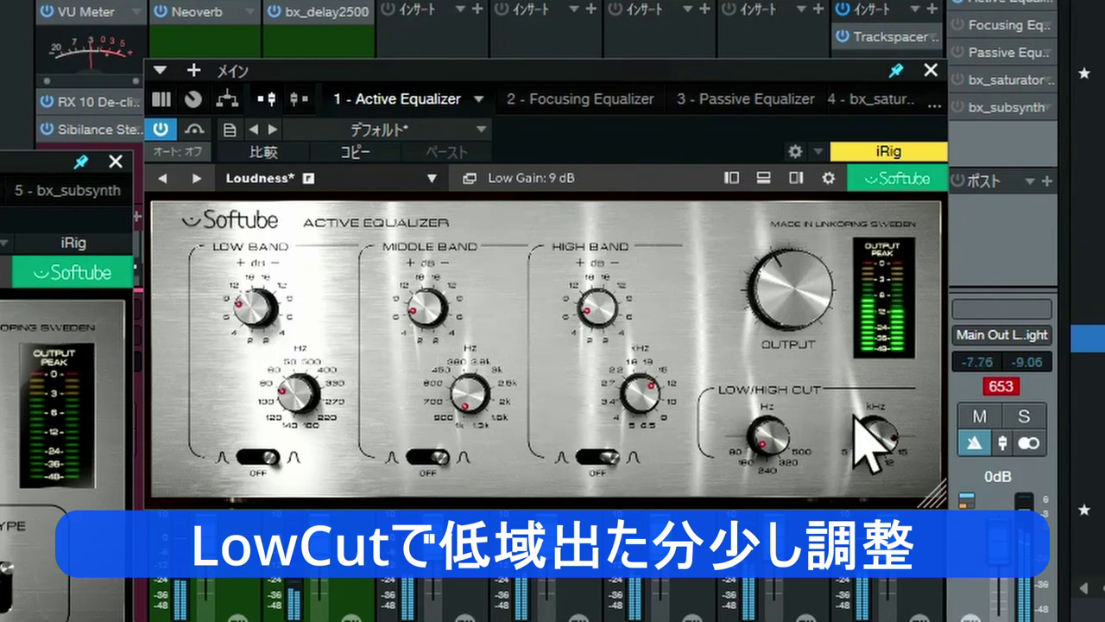
pyautogui.moveTo(885, 440); pyautogui.dragTo(885, 450)
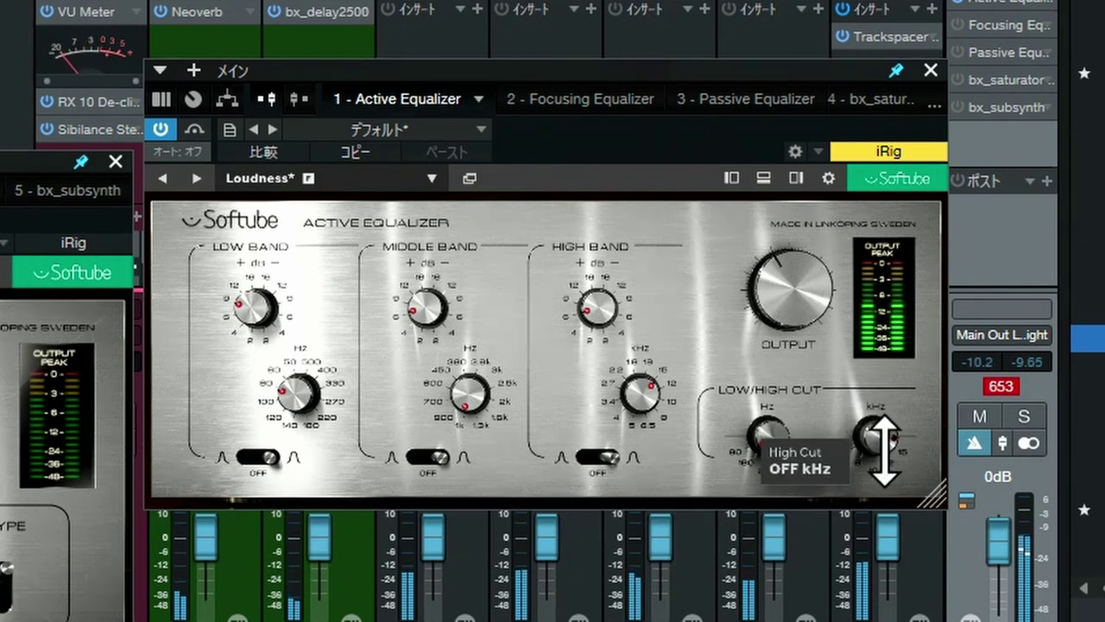
# - Compare the Active Equalizer with its bypassed signal and raise its output slightly
pyautogui.click(168, 136)
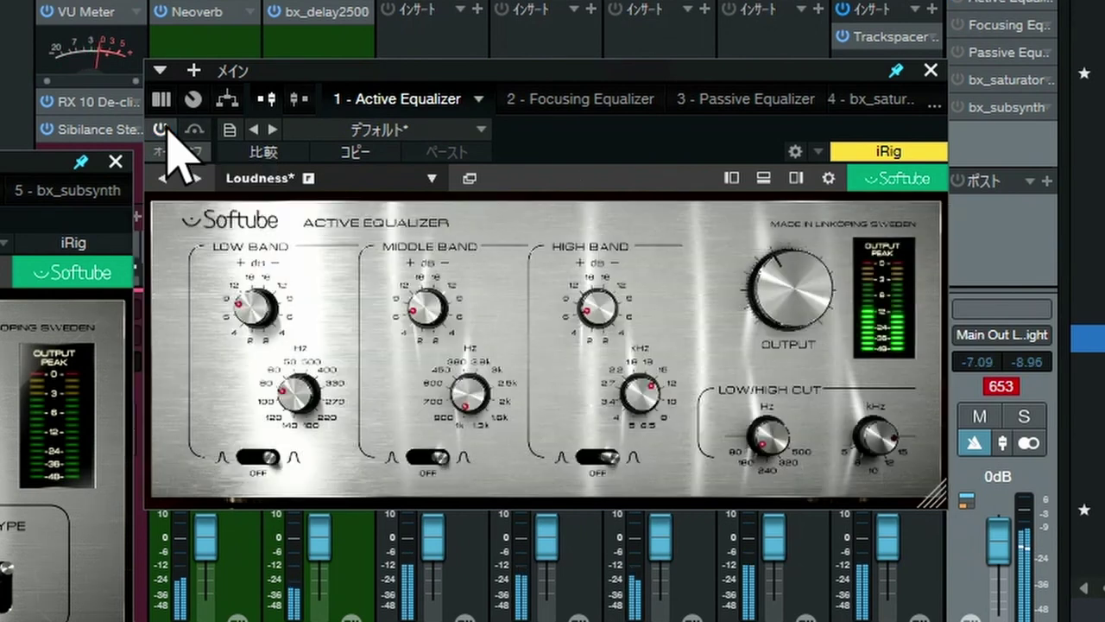
pyautogui.click(162, 129)
pyautogui.moveTo(775, 291)
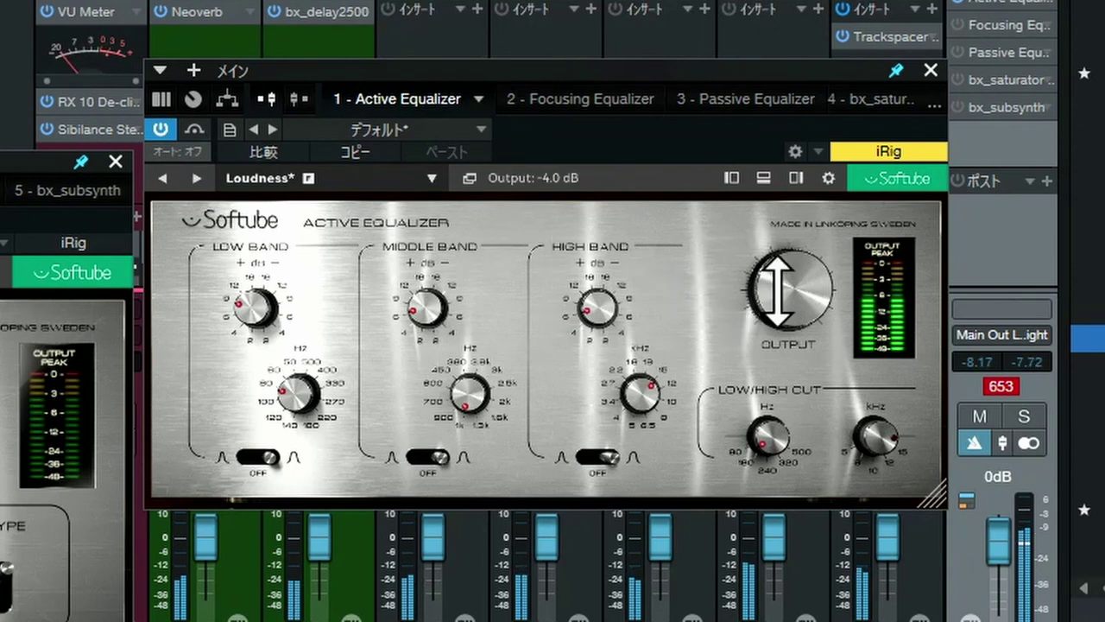
pyautogui.moveTo(775, 291); pyautogui.dragTo(775, 291)
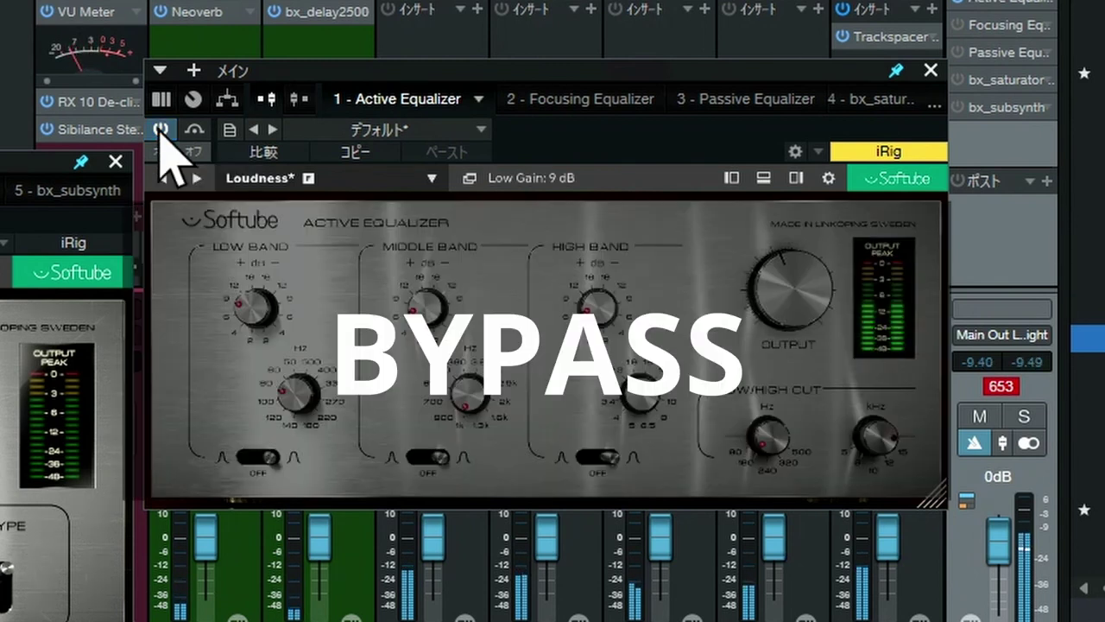
# - Compare the Active Equalizer with bypass again, set its output to -4.0 dB and stop playback
pyautogui.click(161, 129)
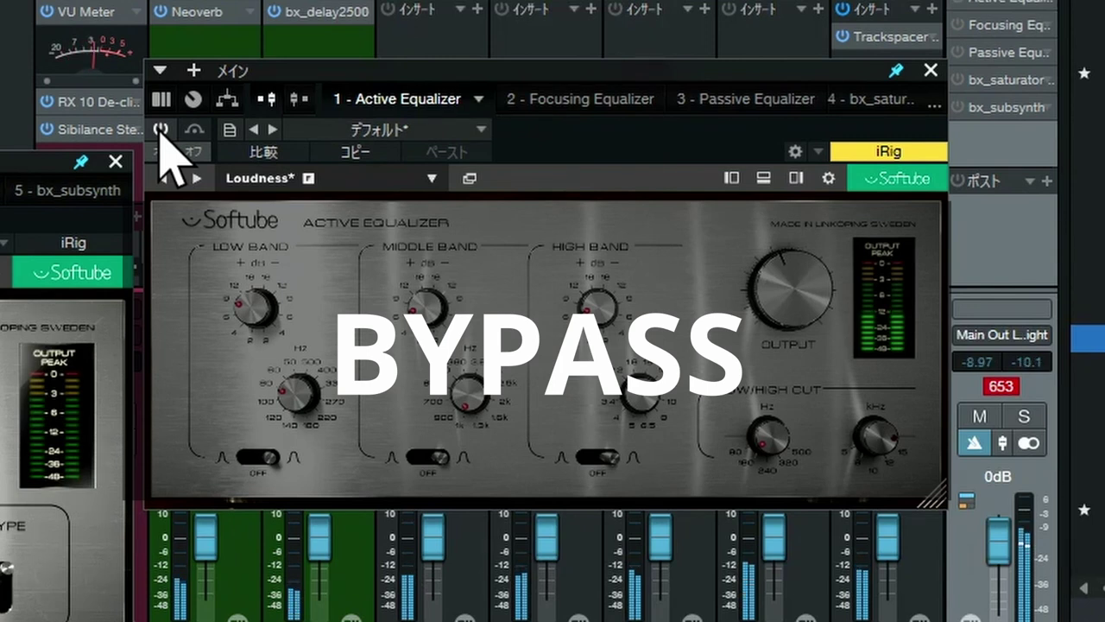
pyautogui.click(160, 128)
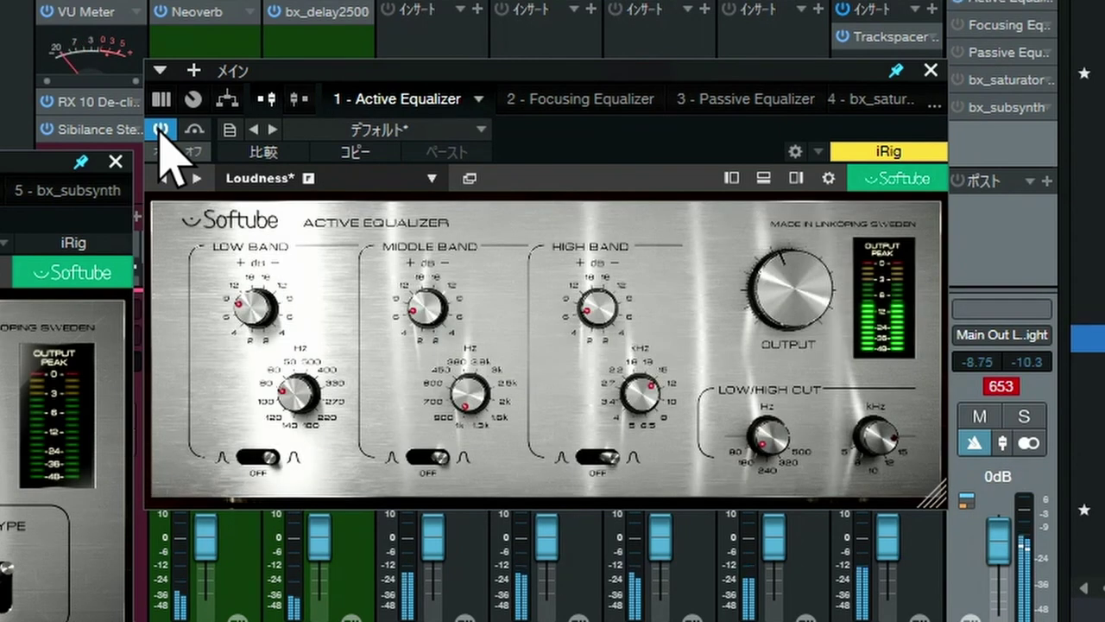
pyautogui.moveTo(811, 283)
pyautogui.moveTo(811, 288); pyautogui.dragTo(812, 289)
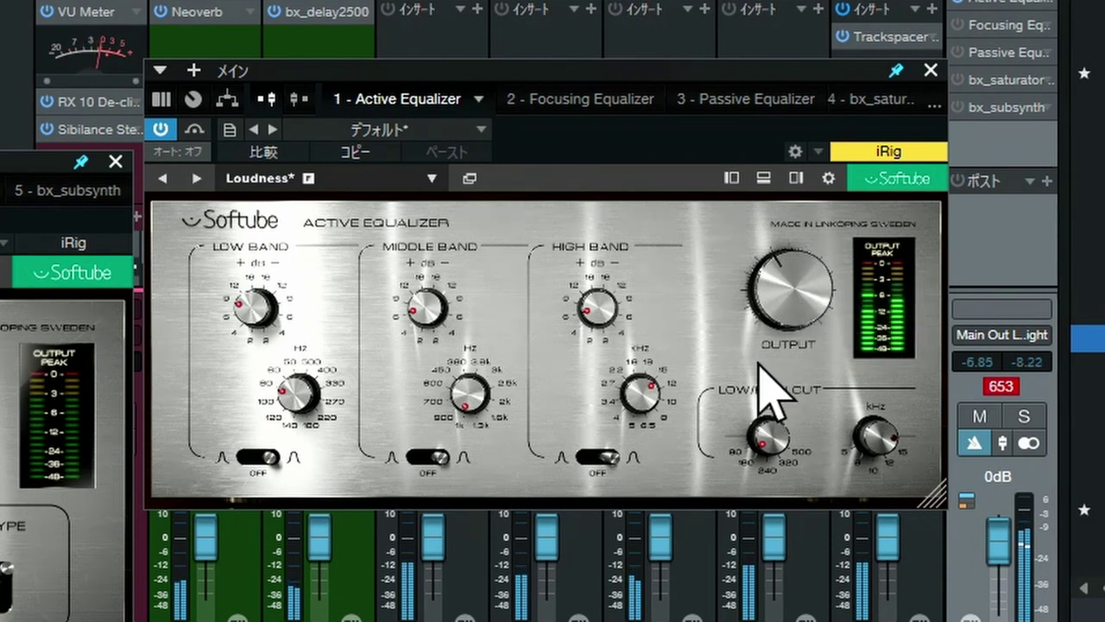
pyautogui.press('space')
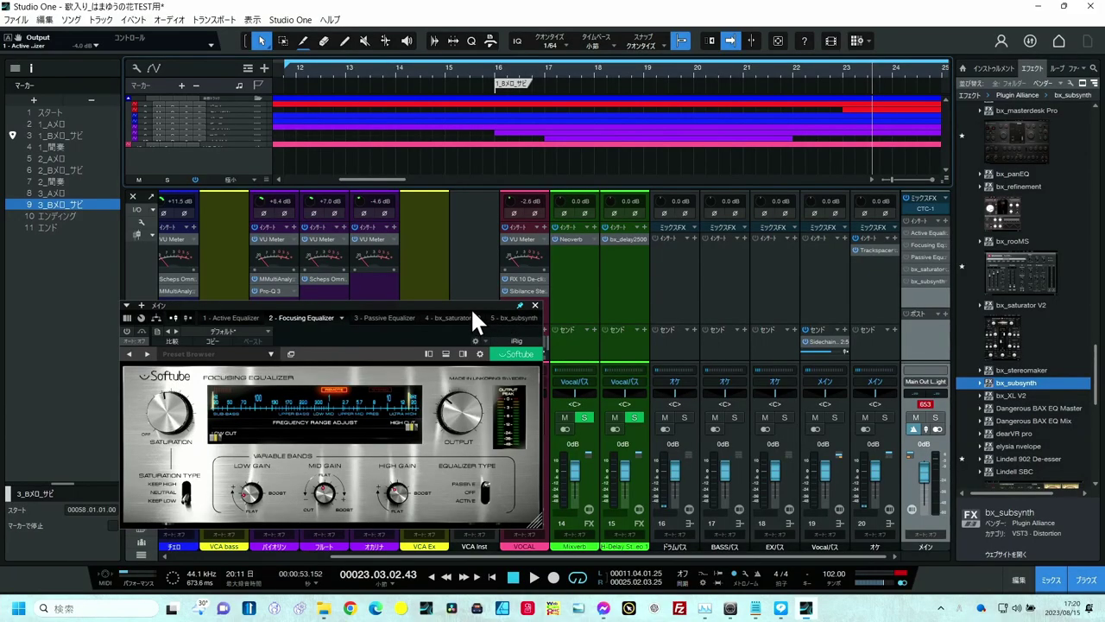
# - Turn off the Focusing Equalizer's saturation and set its low, mid and high gains to flat
pyautogui.moveTo(470, 311); pyautogui.dragTo(625, 257)
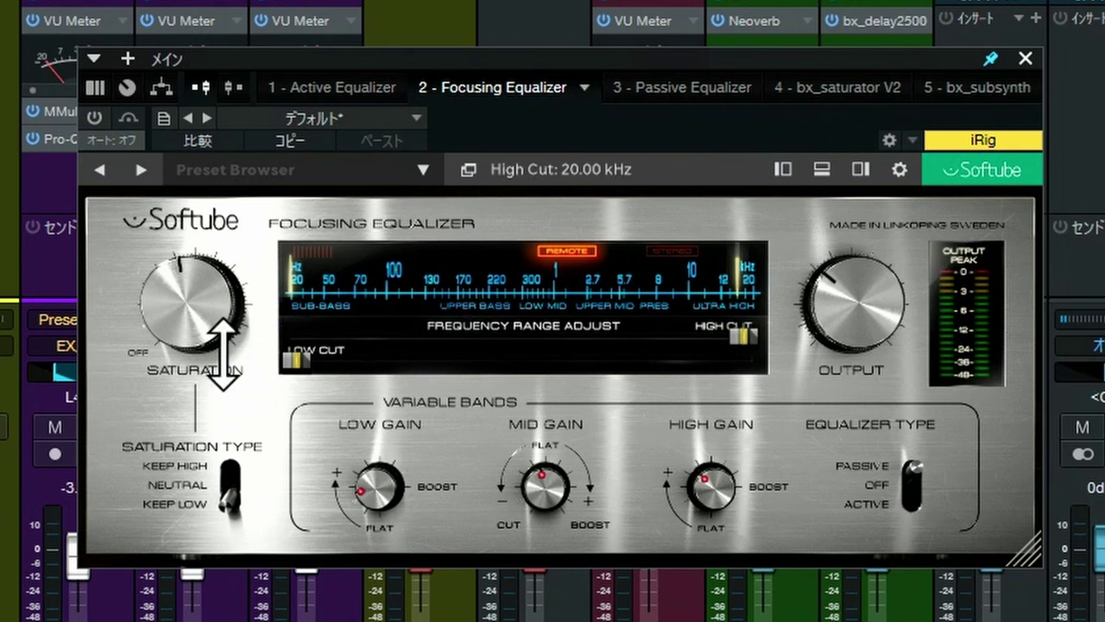
pyautogui.moveTo(183, 307); pyautogui.dragTo(168, 596)
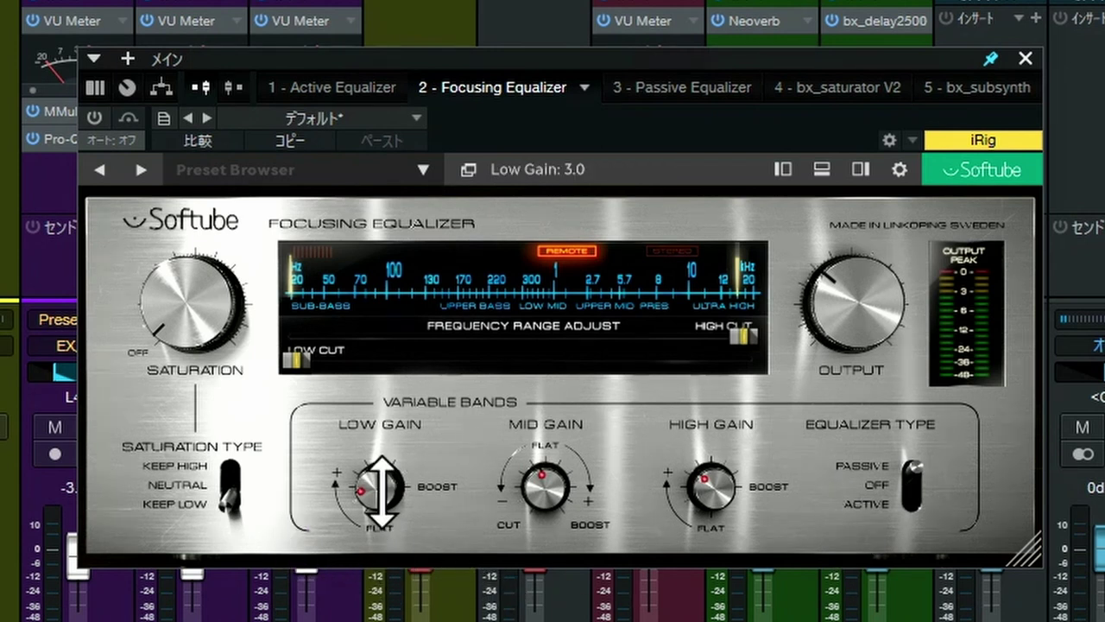
pyautogui.moveTo(383, 469); pyautogui.dragTo(382, 552)
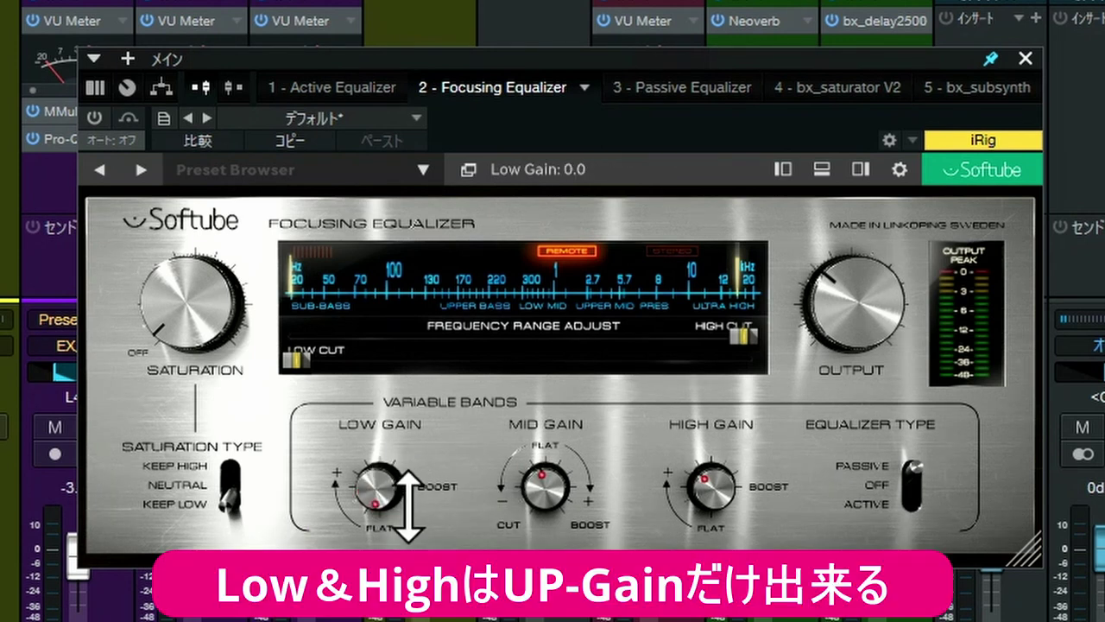
pyautogui.moveTo(375, 481); pyautogui.dragTo(373, 509)
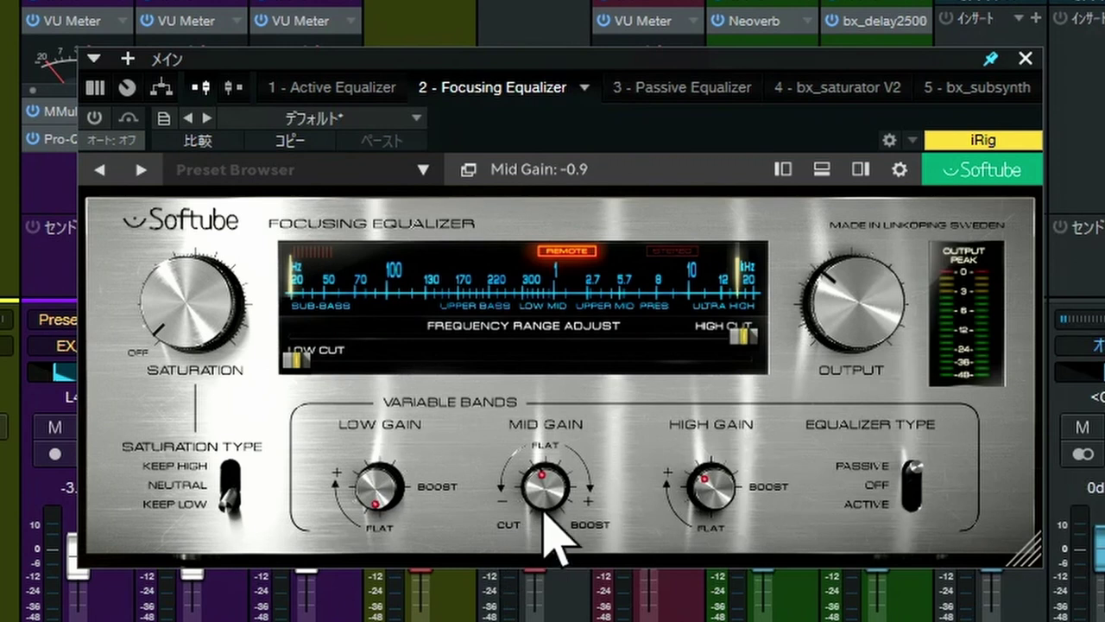
pyautogui.moveTo(544, 476); pyautogui.dragTo(546, 442)
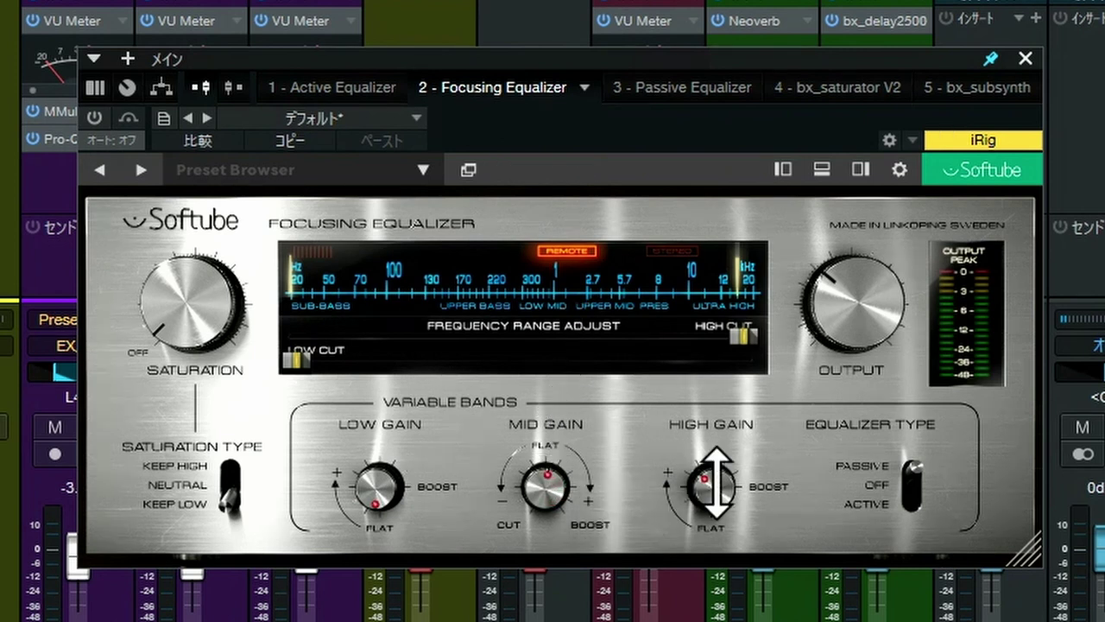
pyautogui.moveTo(713, 483); pyautogui.dragTo(728, 420)
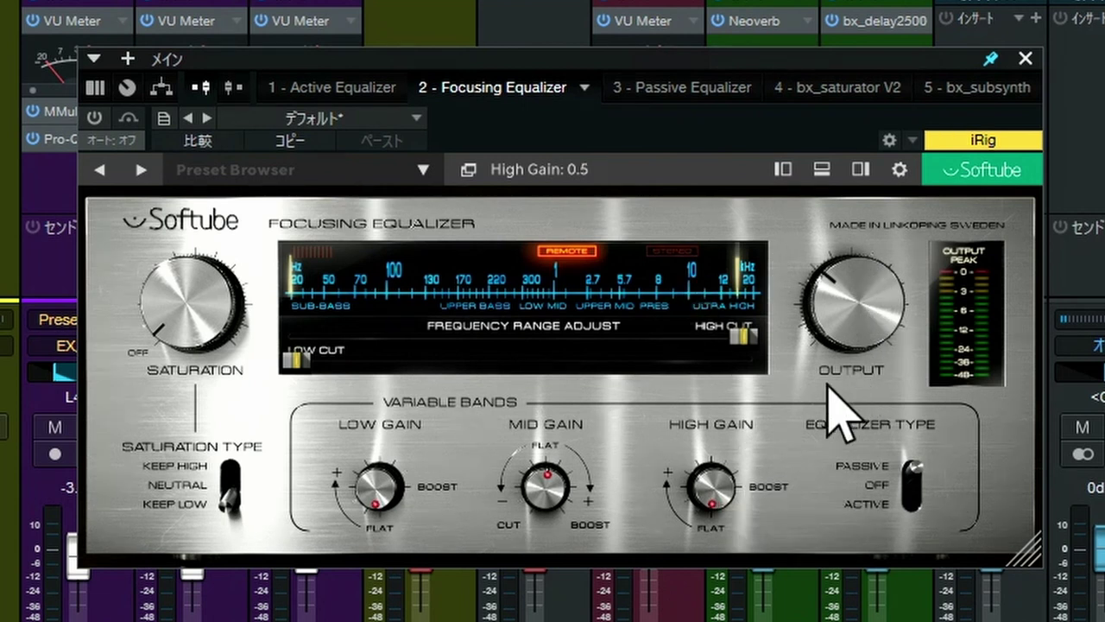
# - Try the ACTIVE equalizer type on the Focusing Equalizer and return it to PASSIVE
pyautogui.moveTo(905, 468); pyautogui.dragTo(923, 586)
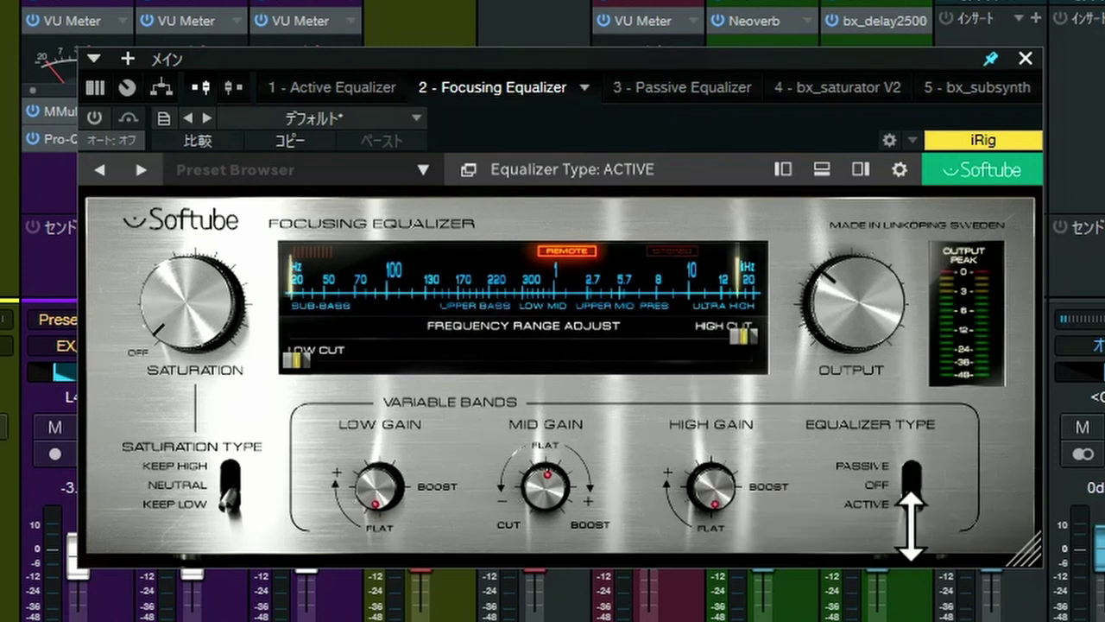
pyautogui.moveTo(912, 513); pyautogui.dragTo(915, 444)
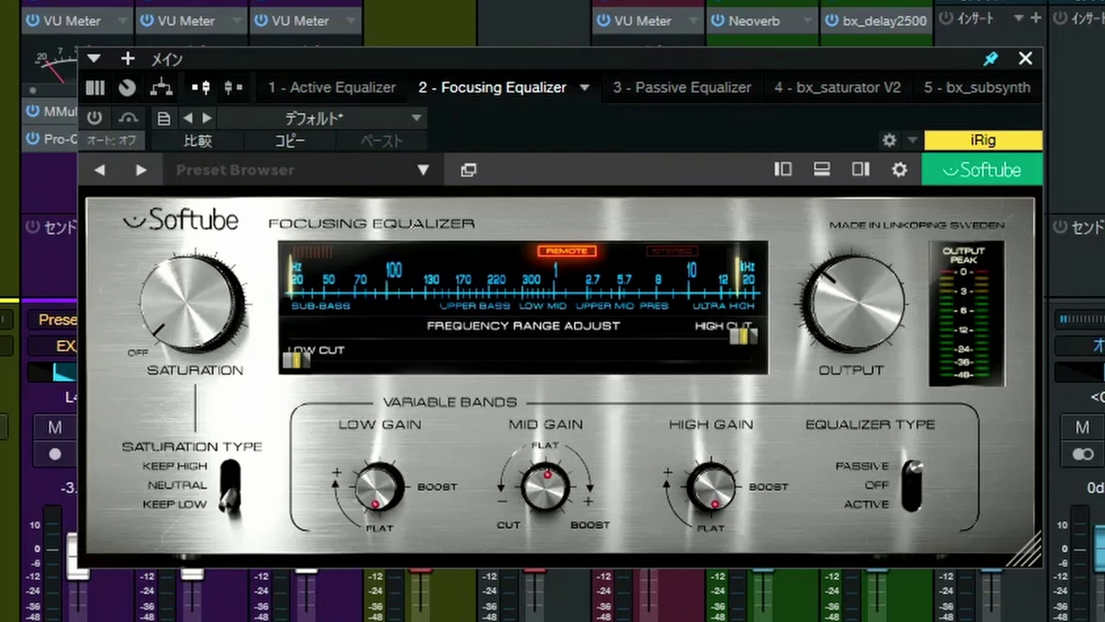
# - Start playback and boost the Focusing Equalizer's high and mid gains, with a slight lift of the low gain
pyautogui.press('space')
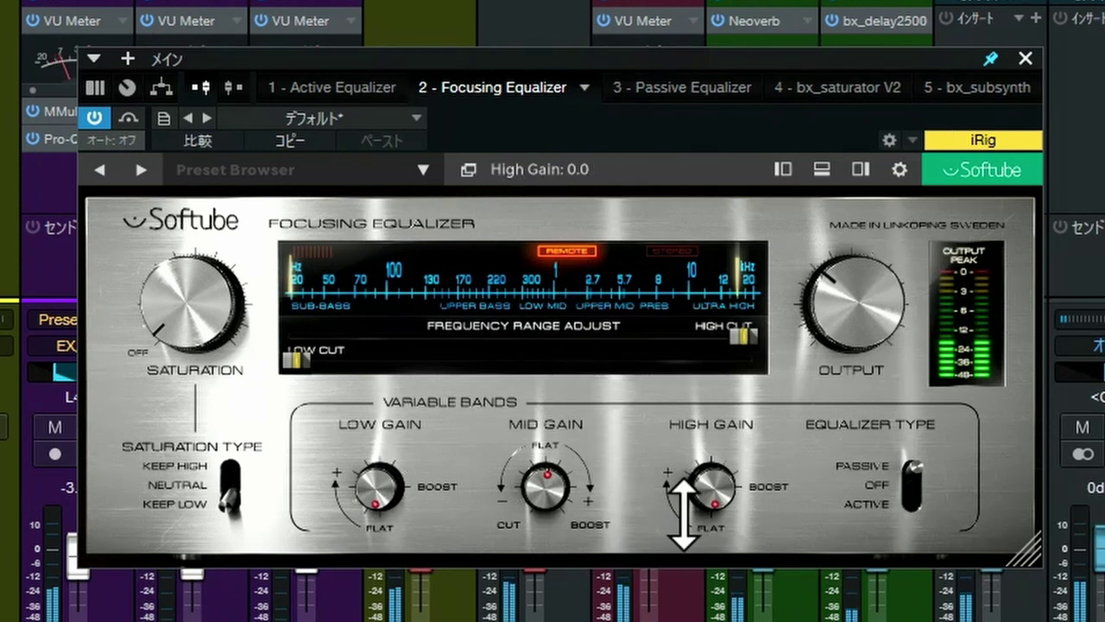
pyautogui.moveTo(718, 482); pyautogui.dragTo(704, 374)
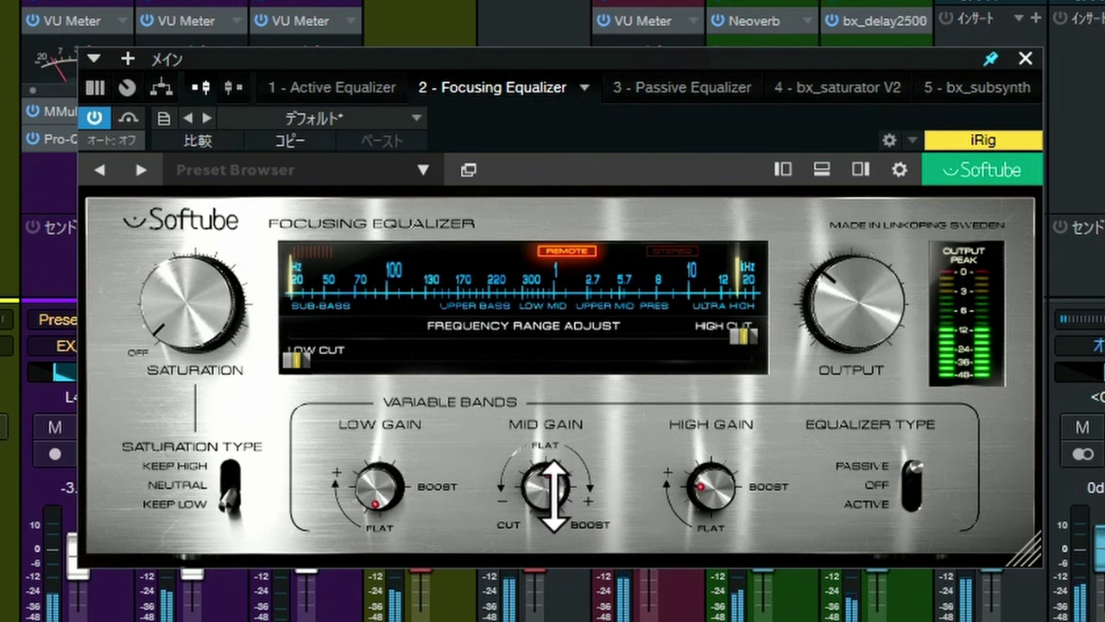
pyautogui.moveTo(553, 494); pyautogui.dragTo(549, 462)
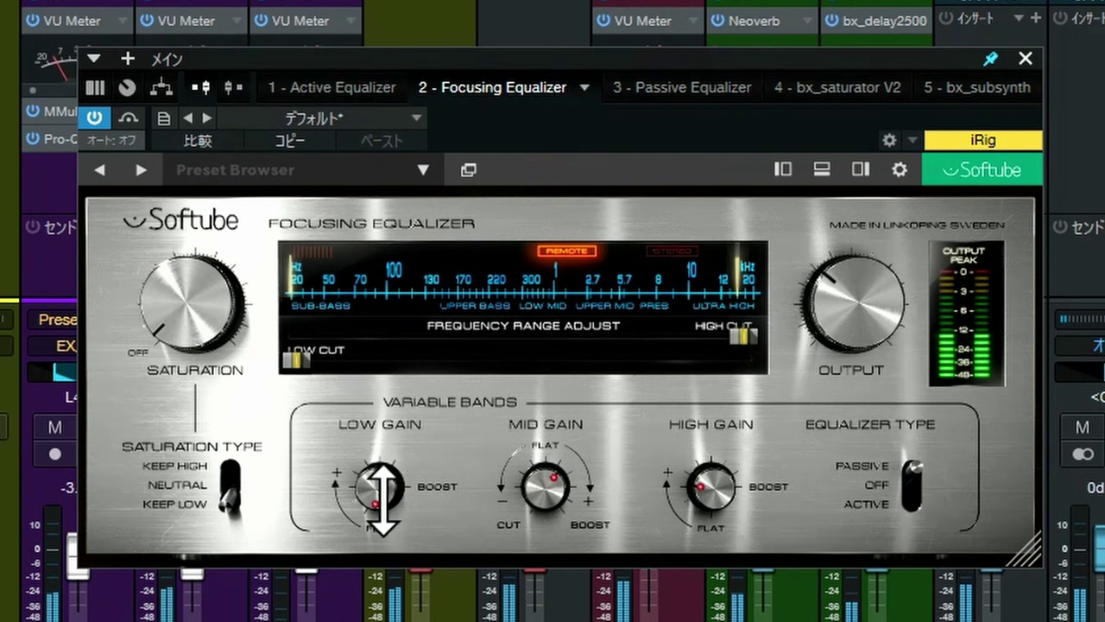
pyautogui.moveTo(380, 499); pyautogui.dragTo(373, 461)
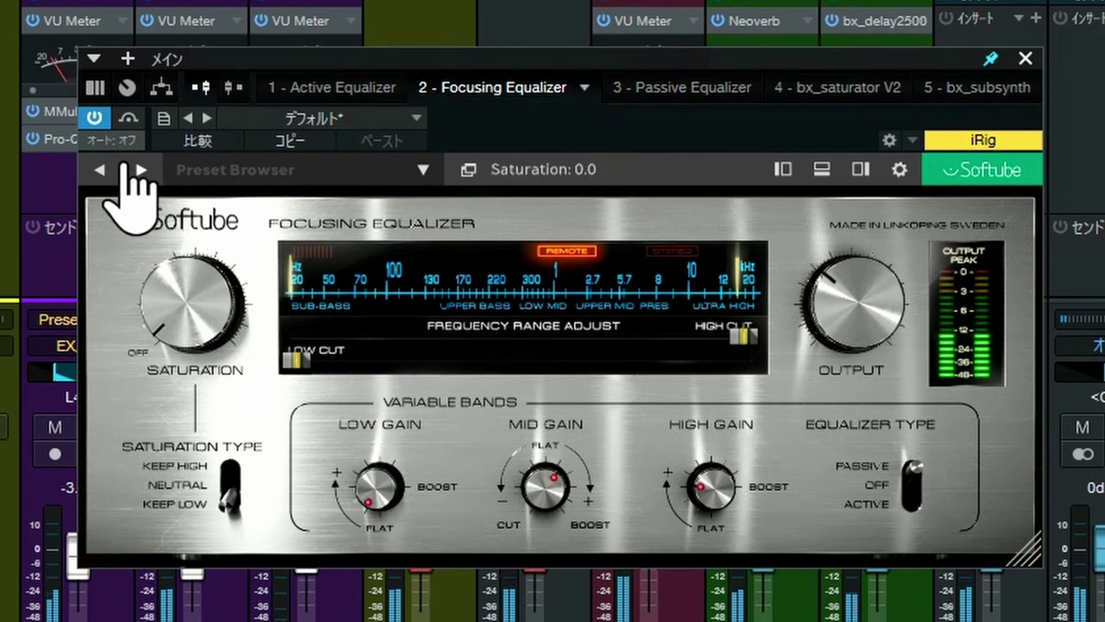
# - Compare the Focusing Equalizer with its bypassed signal and set its output to -4.7 dB
pyautogui.click(95, 117)
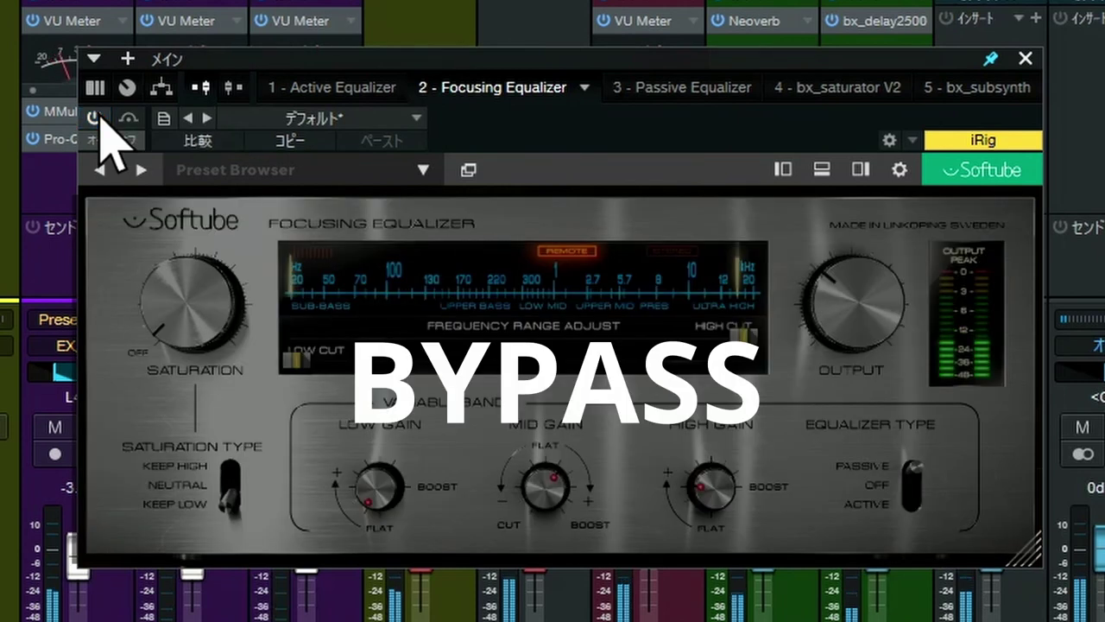
pyautogui.click(95, 117)
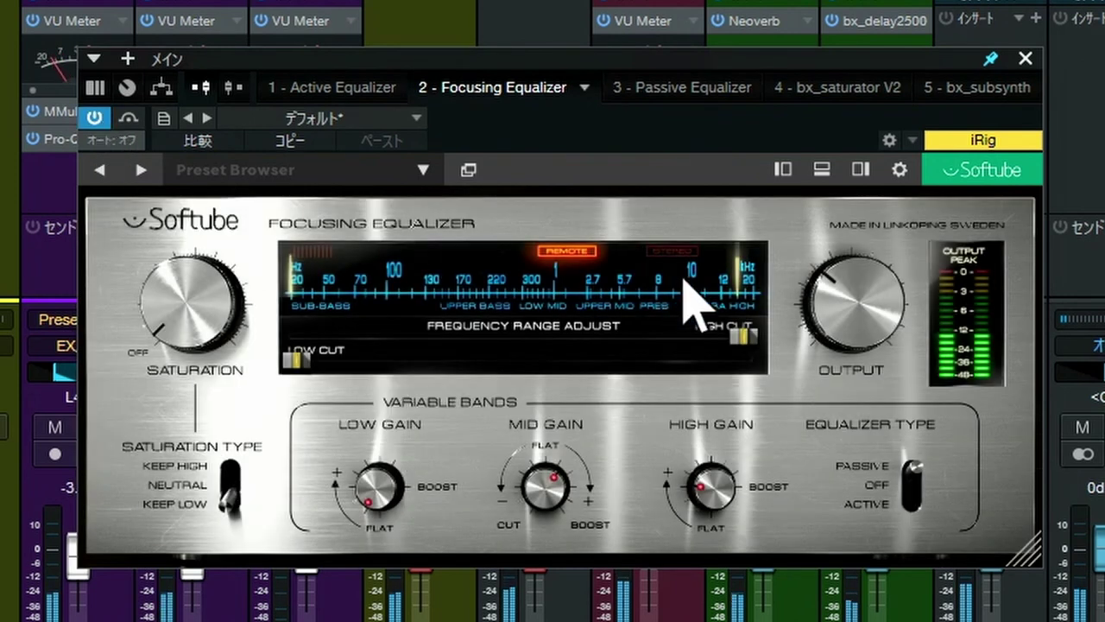
pyautogui.moveTo(843, 313)
pyautogui.moveTo(851, 321); pyautogui.dragTo(851, 319)
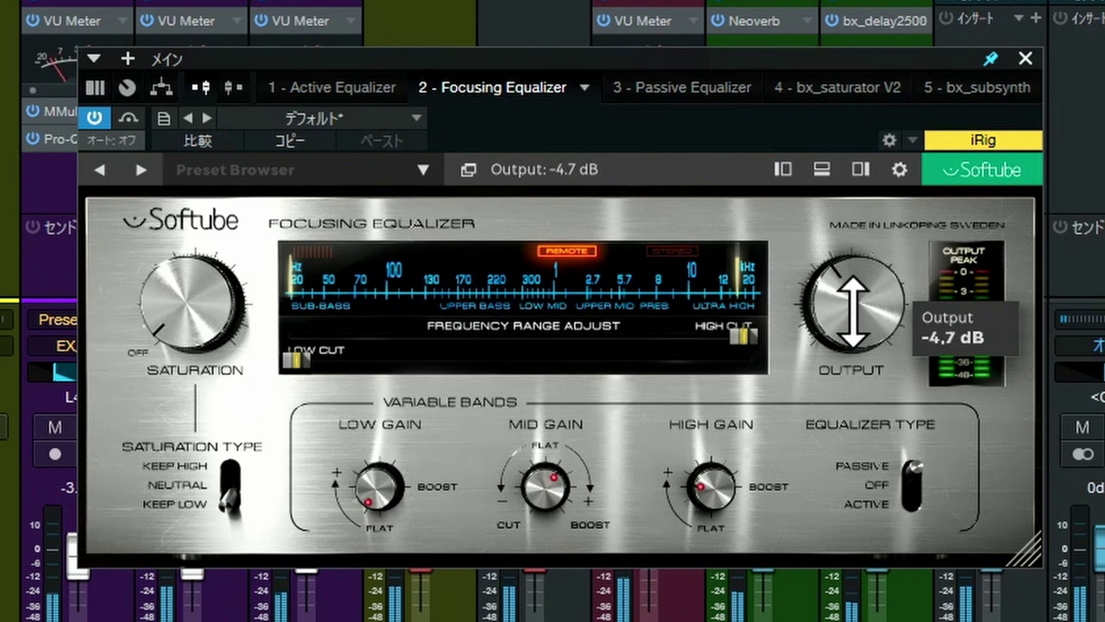
# - Check the Focusing Equalizer against bypass once more and set its output to -4.0 dB
pyautogui.click(95, 117)
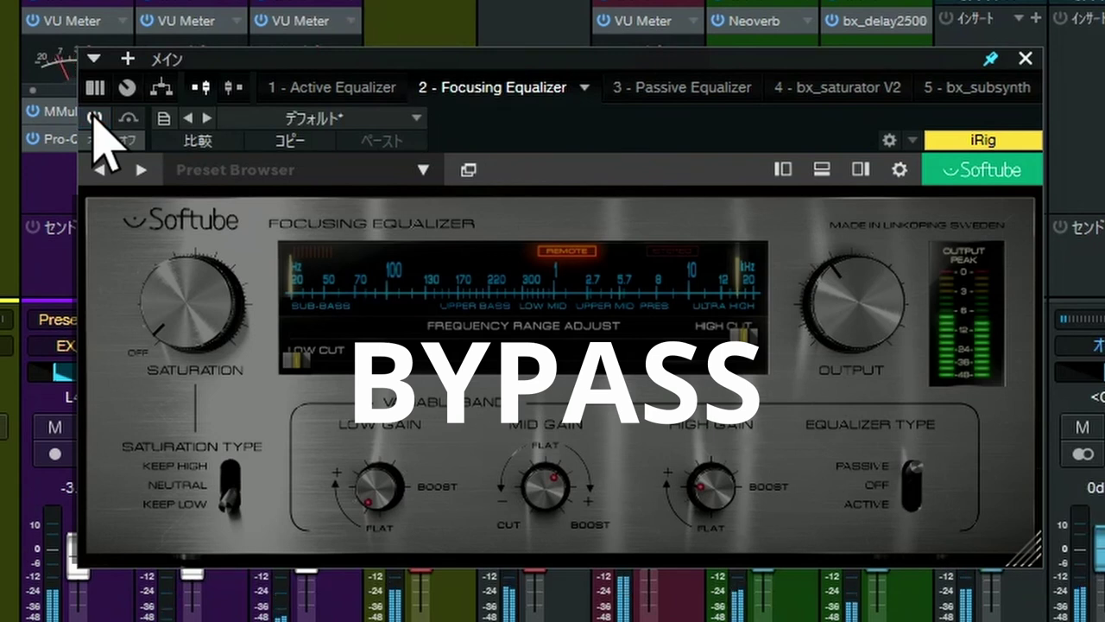
pyautogui.click(95, 118)
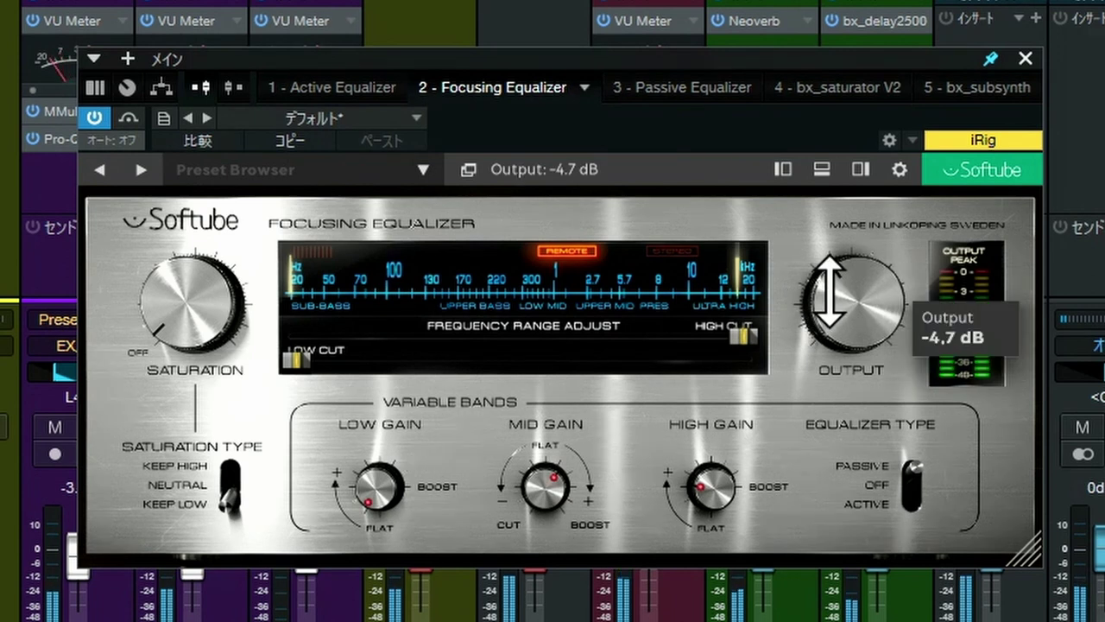
pyautogui.moveTo(828, 292); pyautogui.dragTo(827, 288)
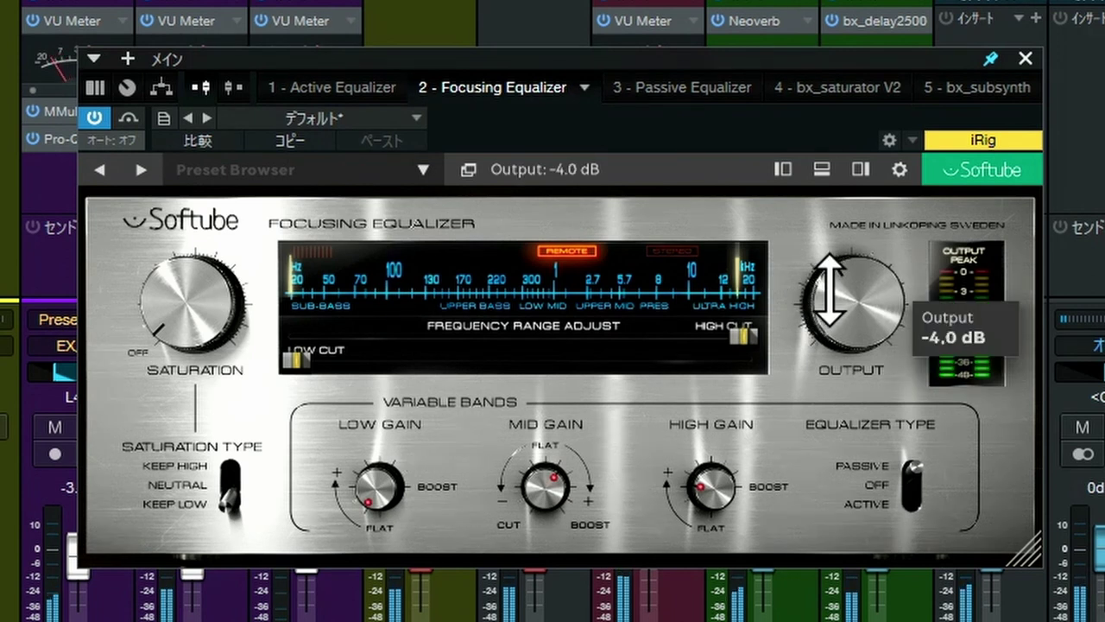
pyautogui.moveTo(732, 479)
pyautogui.moveTo(732, 479); pyautogui.dragTo(732, 478)
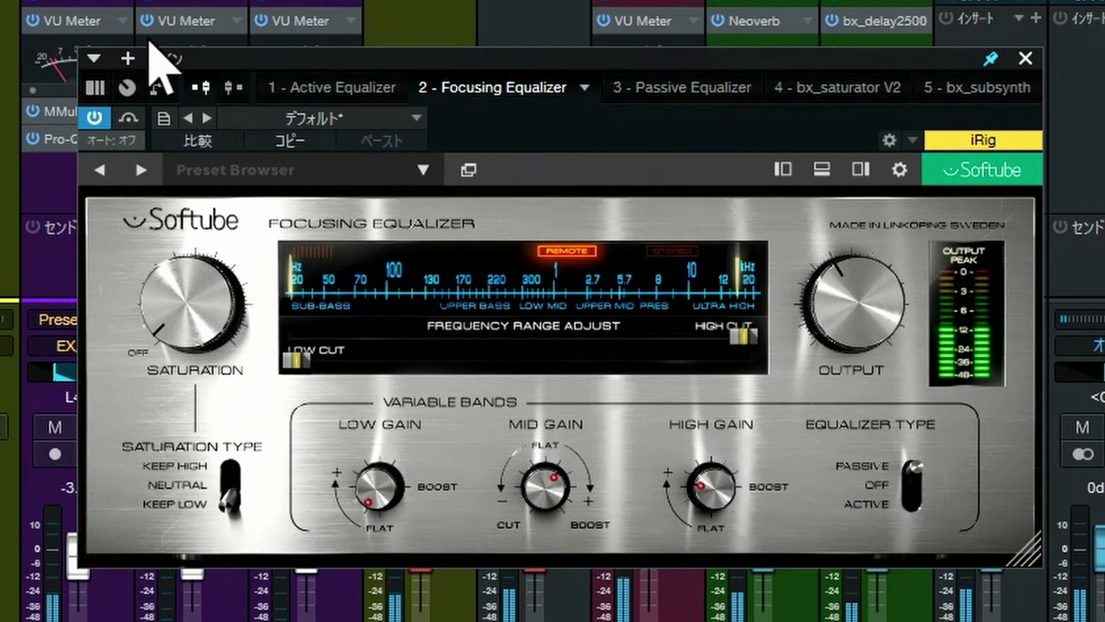
# - Compare the Focusing Equalizer with its bypassed signal and raise its high gain to 4.6
pyautogui.click(95, 118)
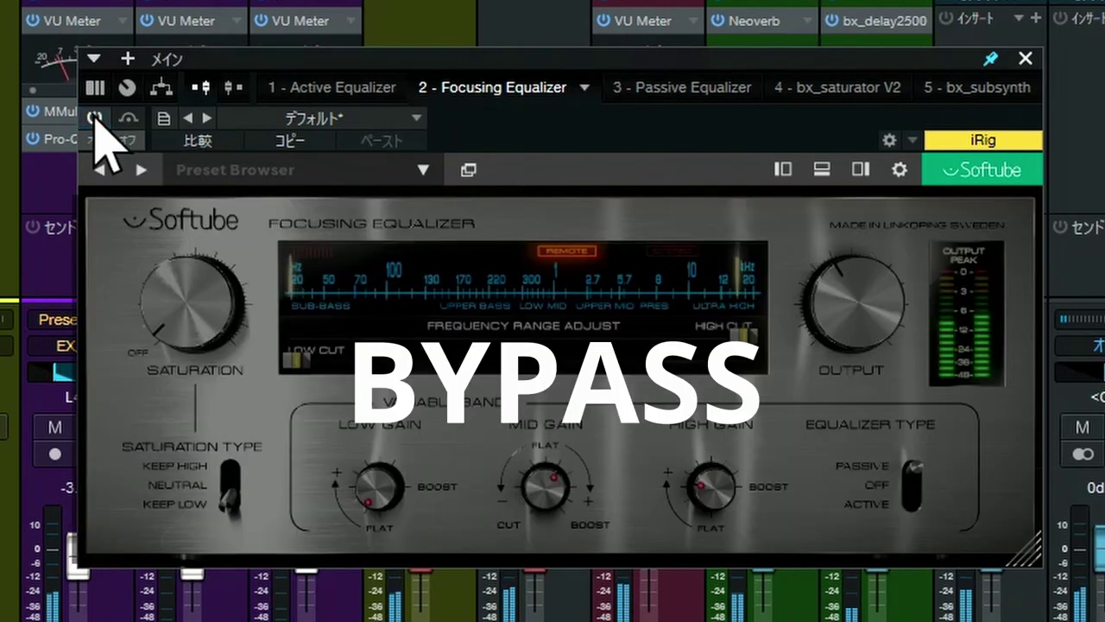
pyautogui.click(95, 119)
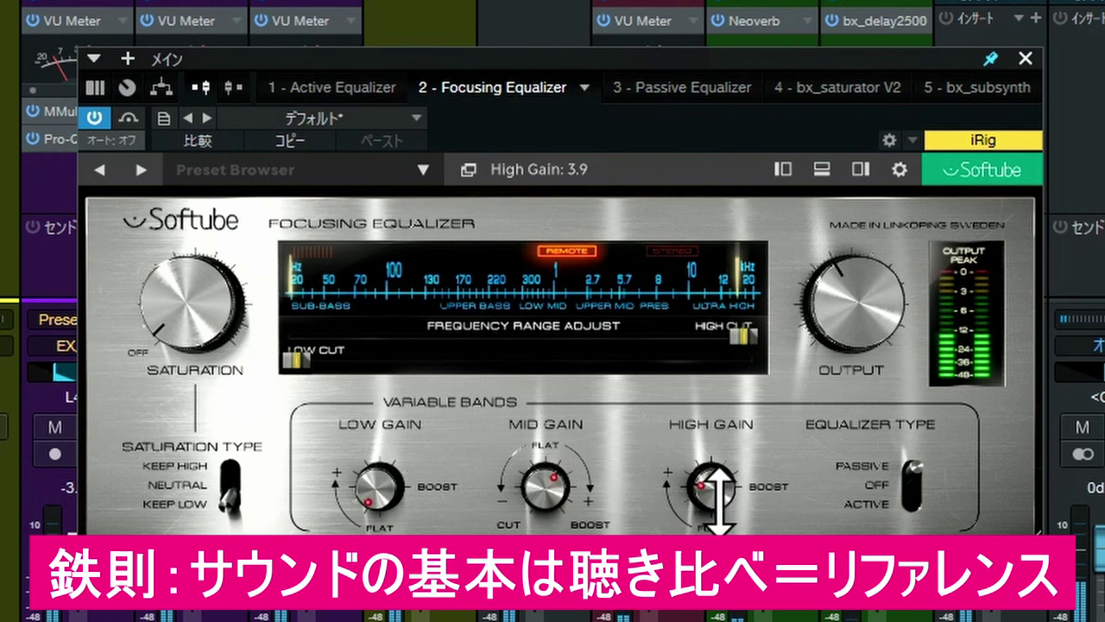
pyautogui.moveTo(718, 501)
pyautogui.moveTo(718, 501); pyautogui.dragTo(719, 488)
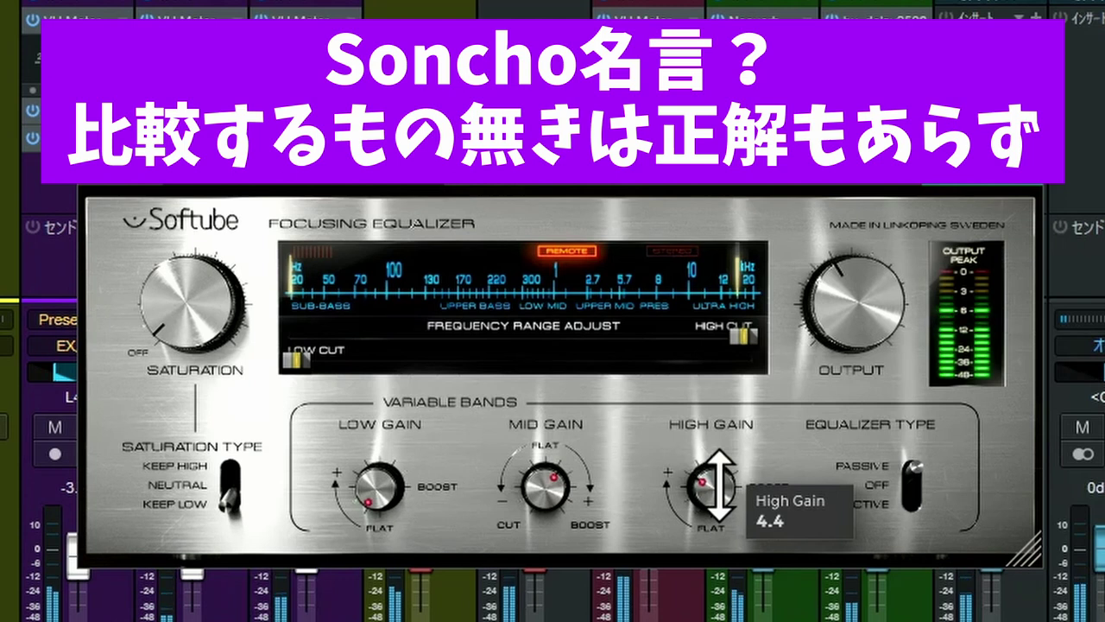
pyautogui.moveTo(717, 484); pyautogui.dragTo(717, 479)
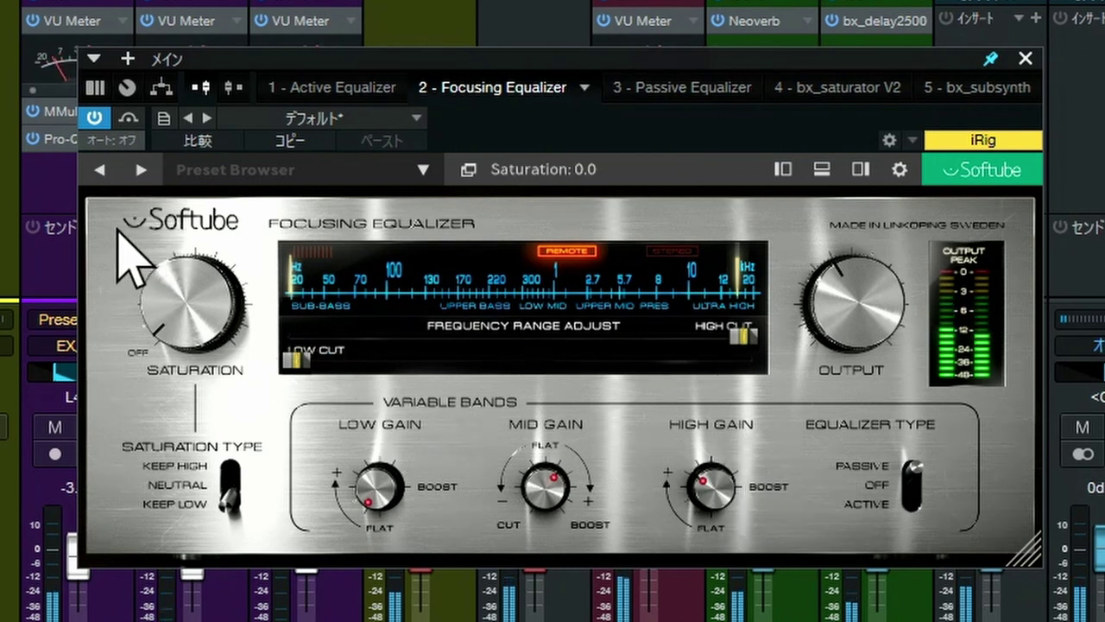
# - Check the Focusing Equalizer against bypass with the raised high gain and set its output to -3.0 dB
pyautogui.click(95, 127)
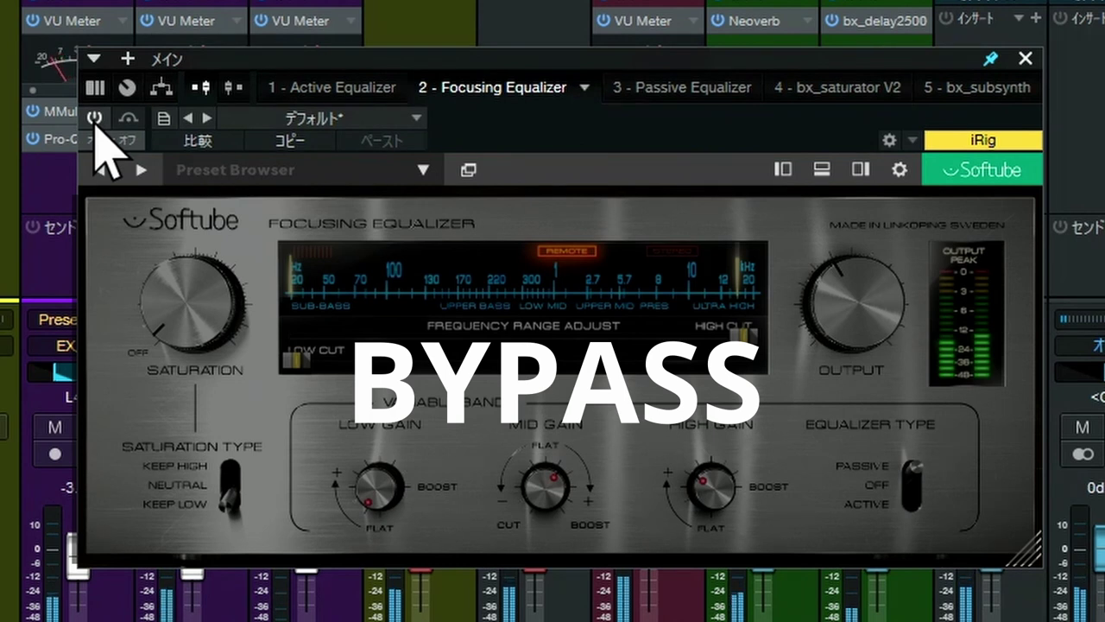
pyautogui.click(95, 125)
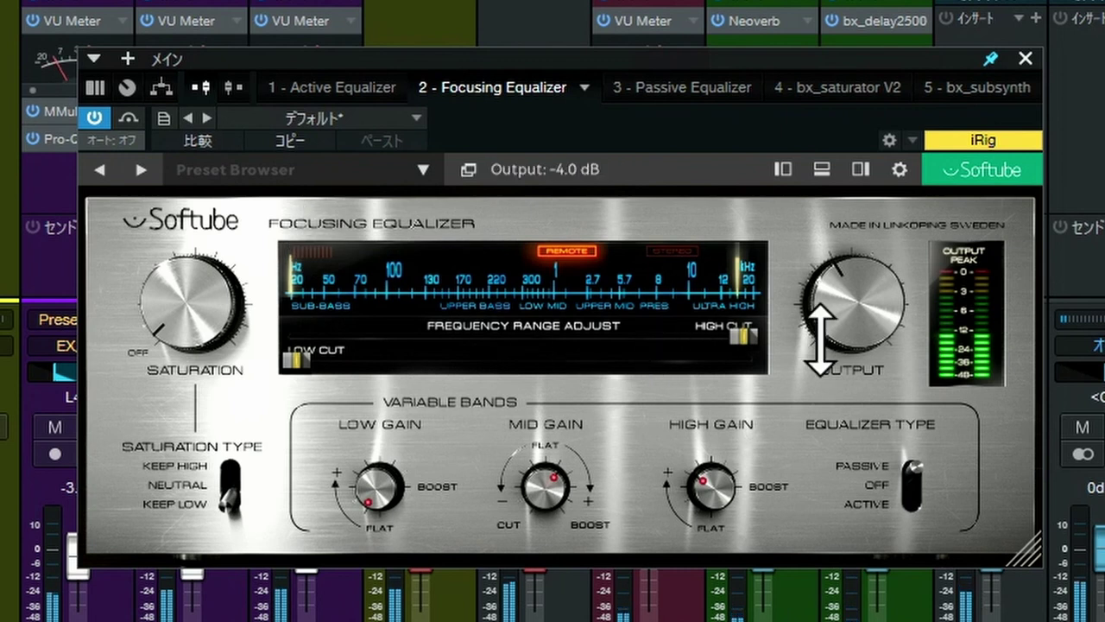
pyautogui.moveTo(857, 327)
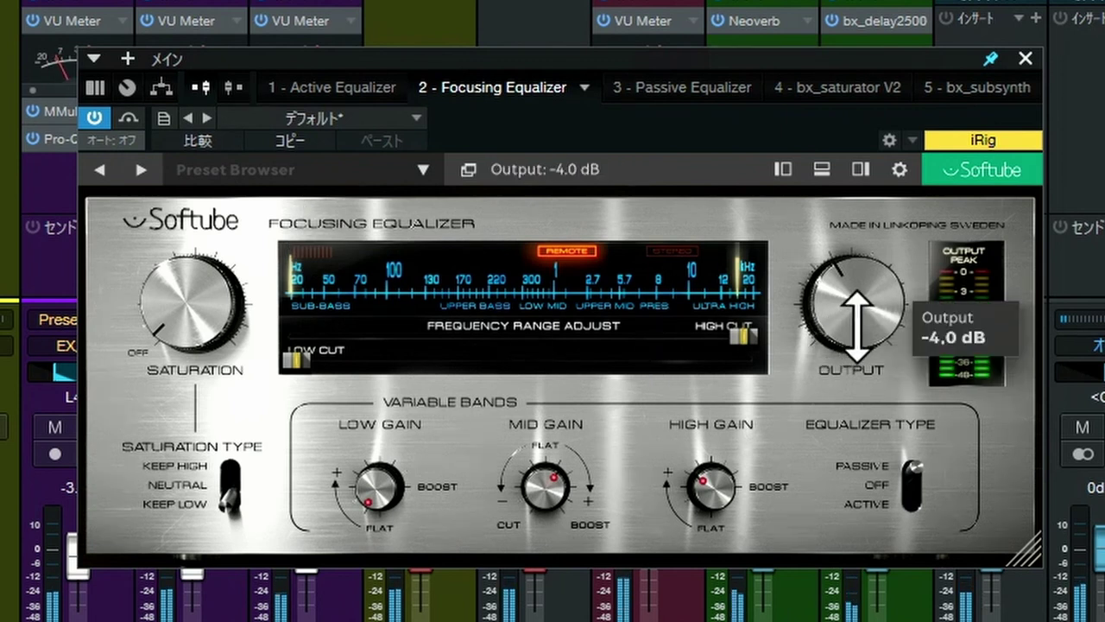
pyautogui.scroll(1, 856, 327)
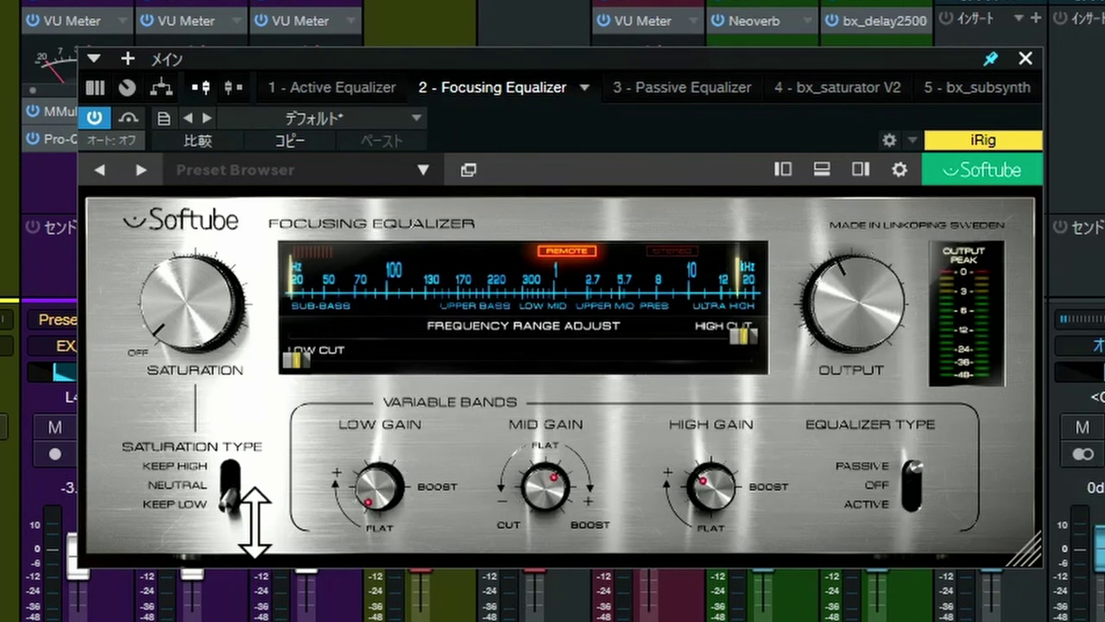
# - Try the KEEP HIGH saturation type, set it to NEUTRAL and turn up the saturation amount
pyautogui.moveTo(234, 510); pyautogui.dragTo(322, 469)
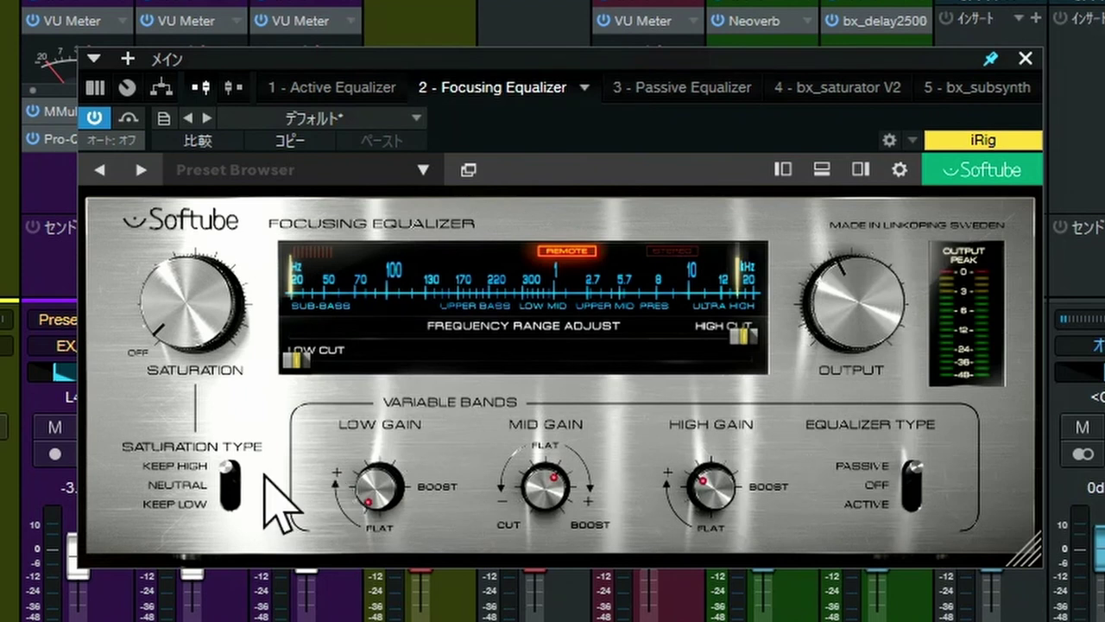
pyautogui.moveTo(240, 476)
pyautogui.moveTo(240, 479); pyautogui.dragTo(239, 503)
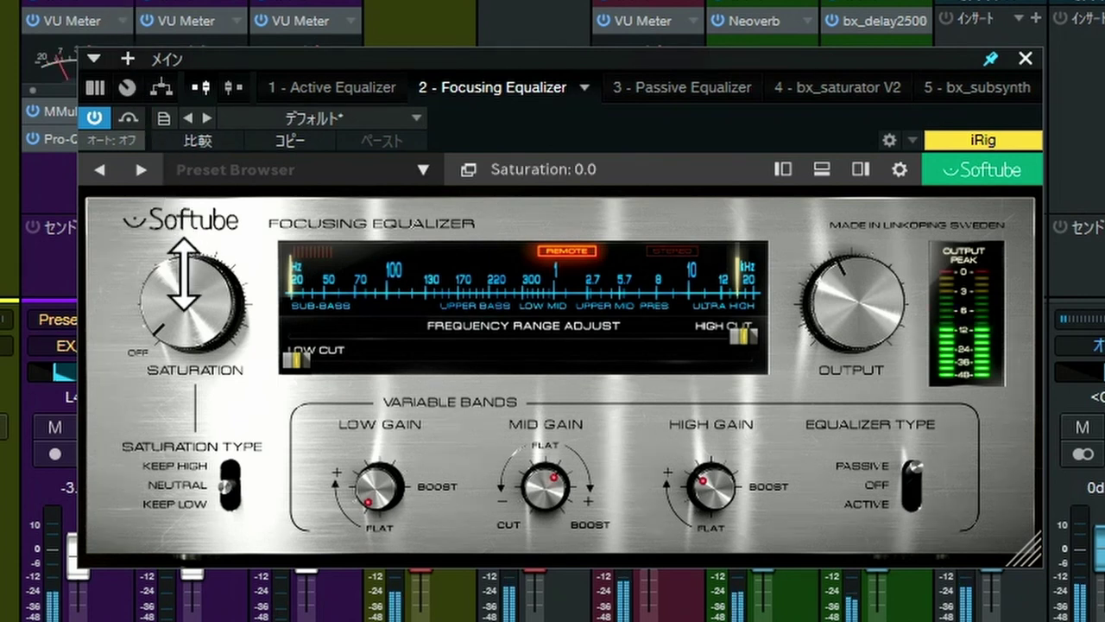
pyautogui.moveTo(186, 288)
pyautogui.moveTo(186, 287); pyautogui.dragTo(174, 218)
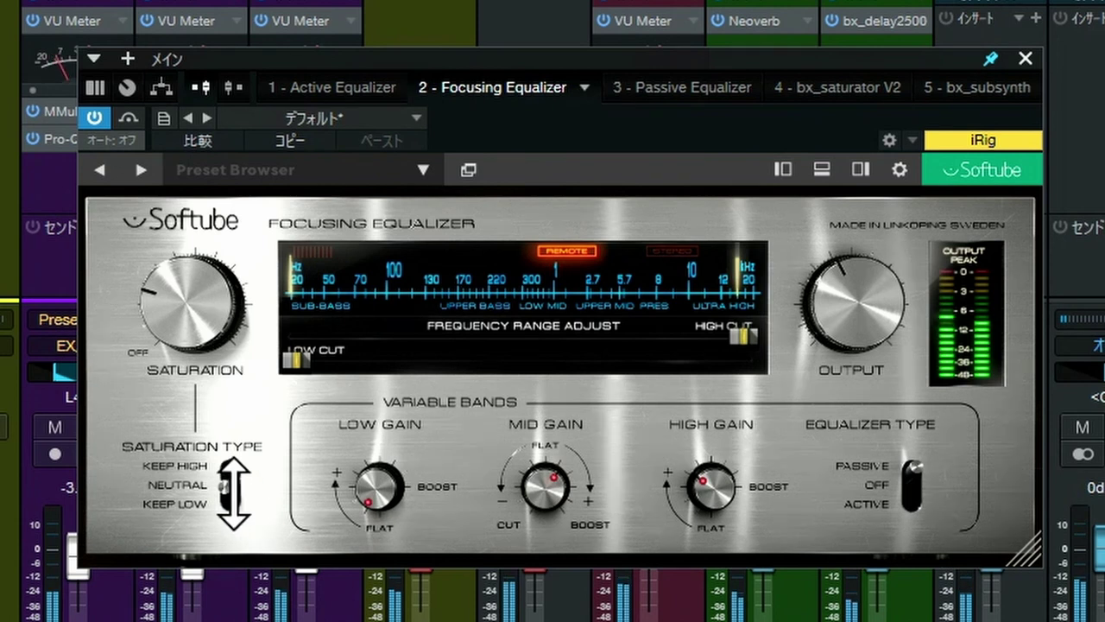
# - Audition the KEEP LOW saturation type with saturation set to 2.6, and switch the type to KEEP HIGH
pyautogui.moveTo(233, 493); pyautogui.dragTo(244, 584)
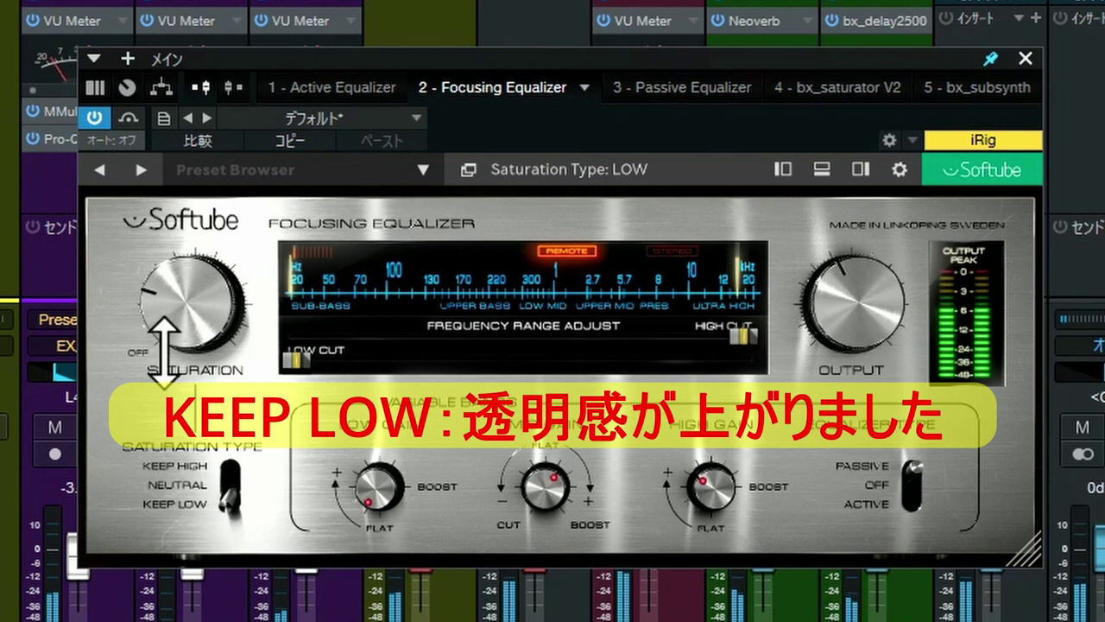
pyautogui.moveTo(179, 317); pyautogui.dragTo(177, 321)
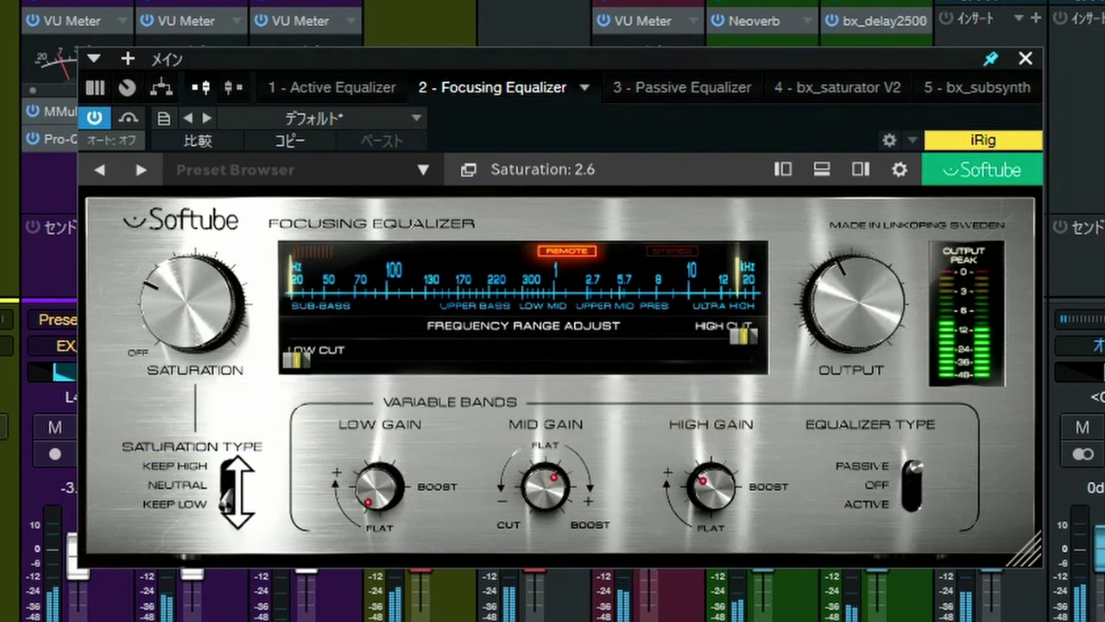
pyautogui.moveTo(235, 494); pyautogui.dragTo(223, 415)
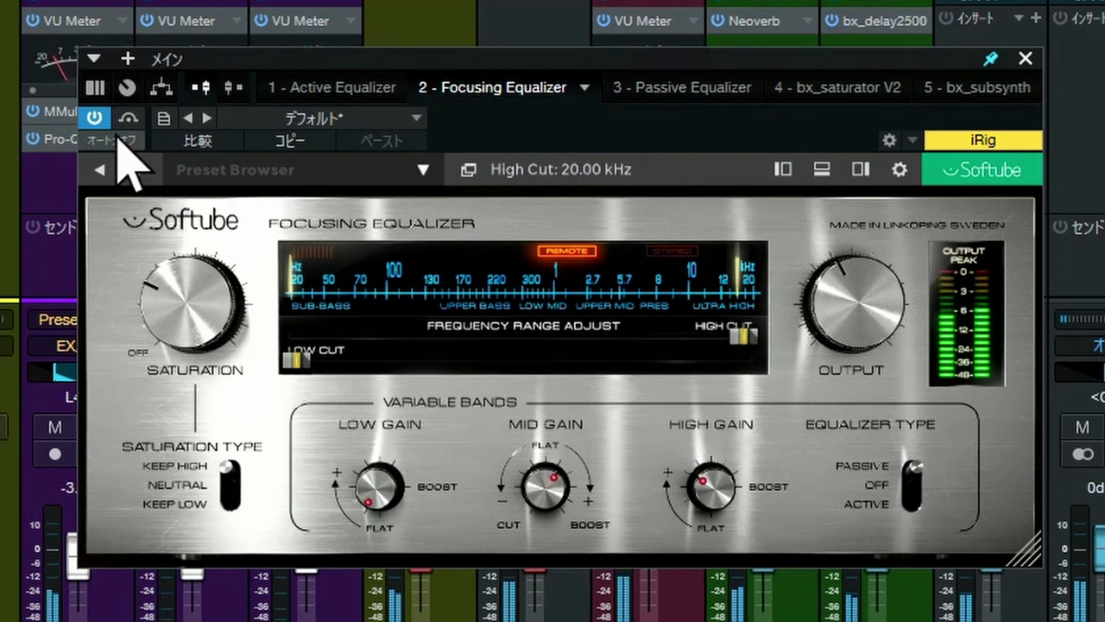
# - Compare the saturated Focusing Equalizer signal with bypass and set its output to -5.7 dB
pyautogui.click(94, 118)
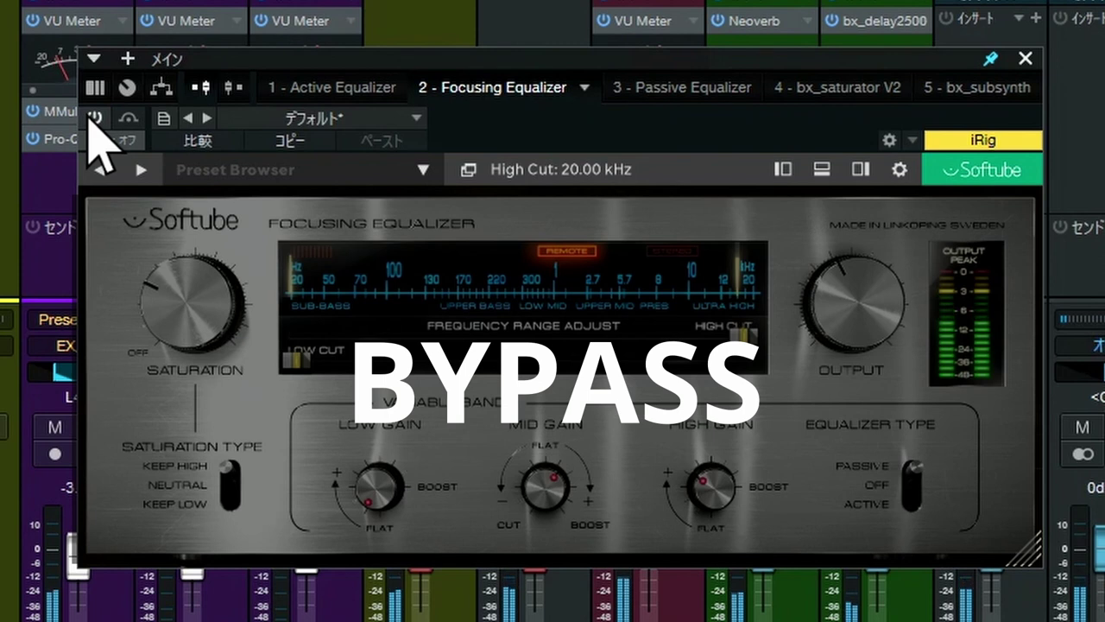
pyautogui.click(94, 119)
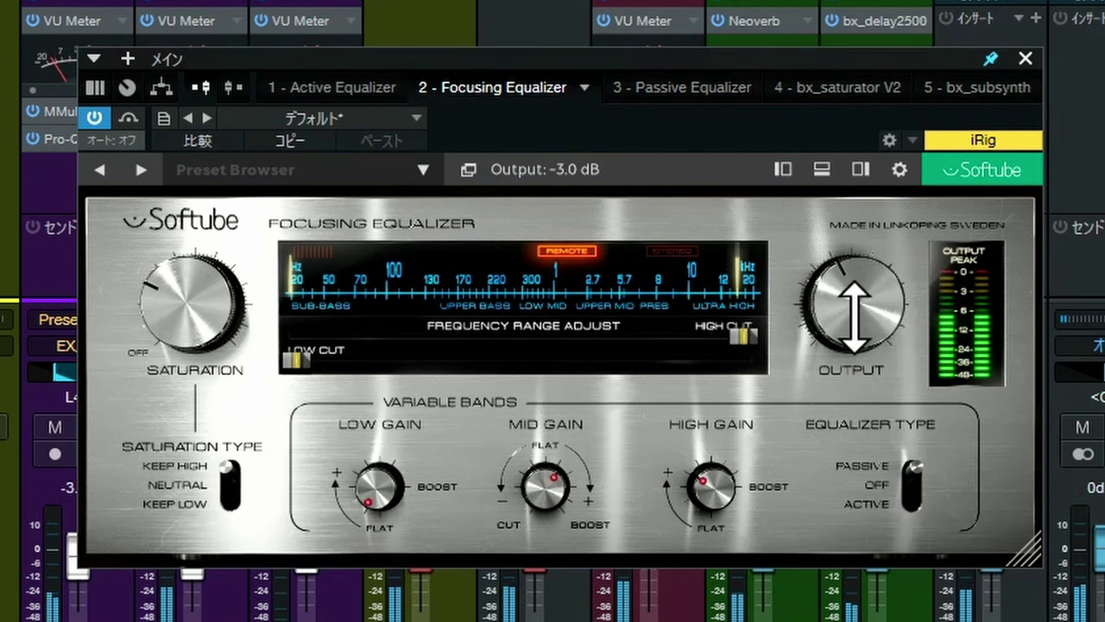
pyautogui.moveTo(854, 317)
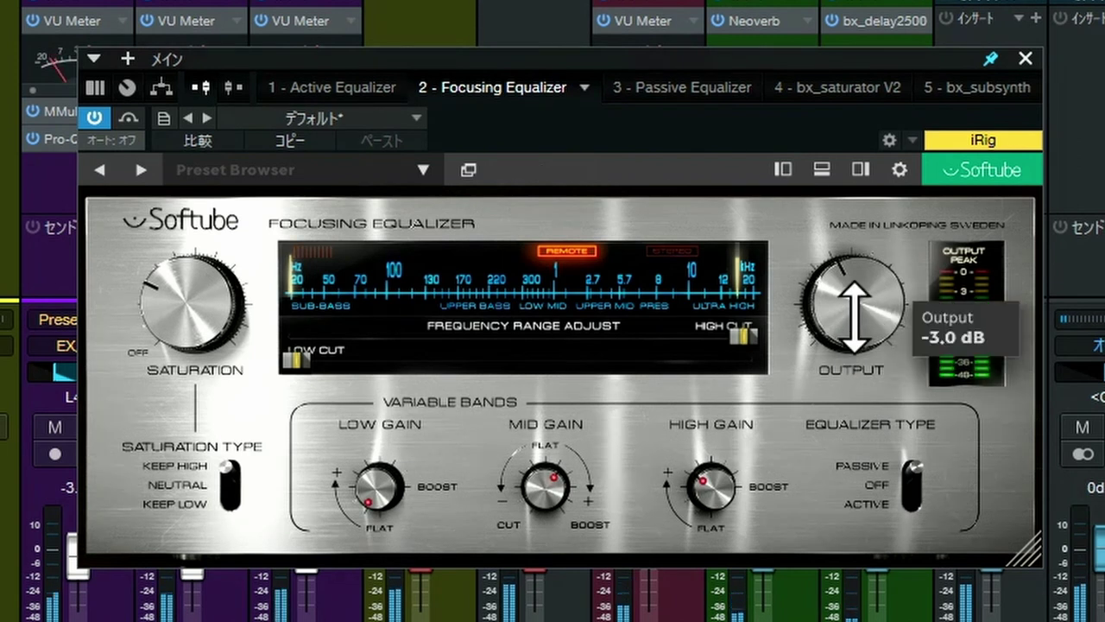
pyautogui.moveTo(853, 318); pyautogui.dragTo(853, 330)
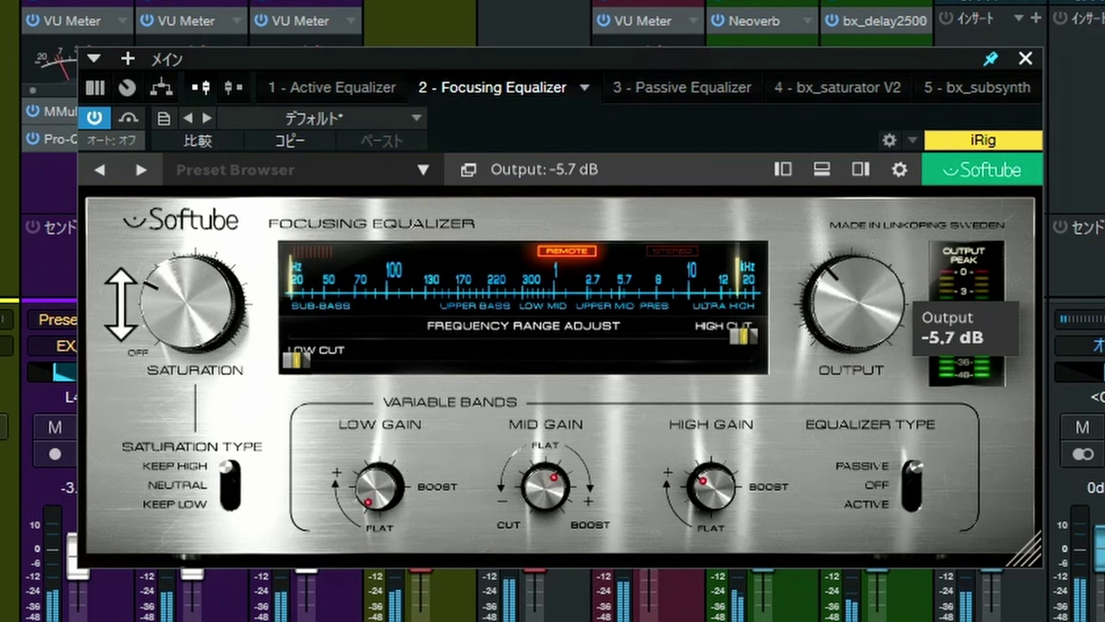
# - Bypass and re-enable the Focusing Equalizer twice to compare its level and tone with the dry signal
pyautogui.click(93, 117)
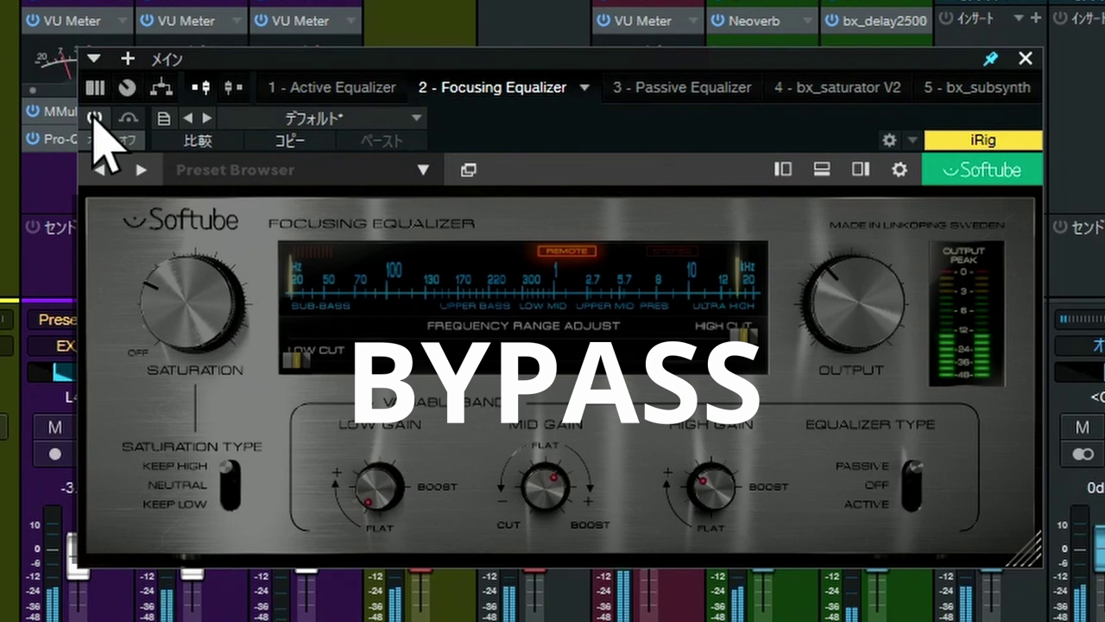
pyautogui.click(93, 118)
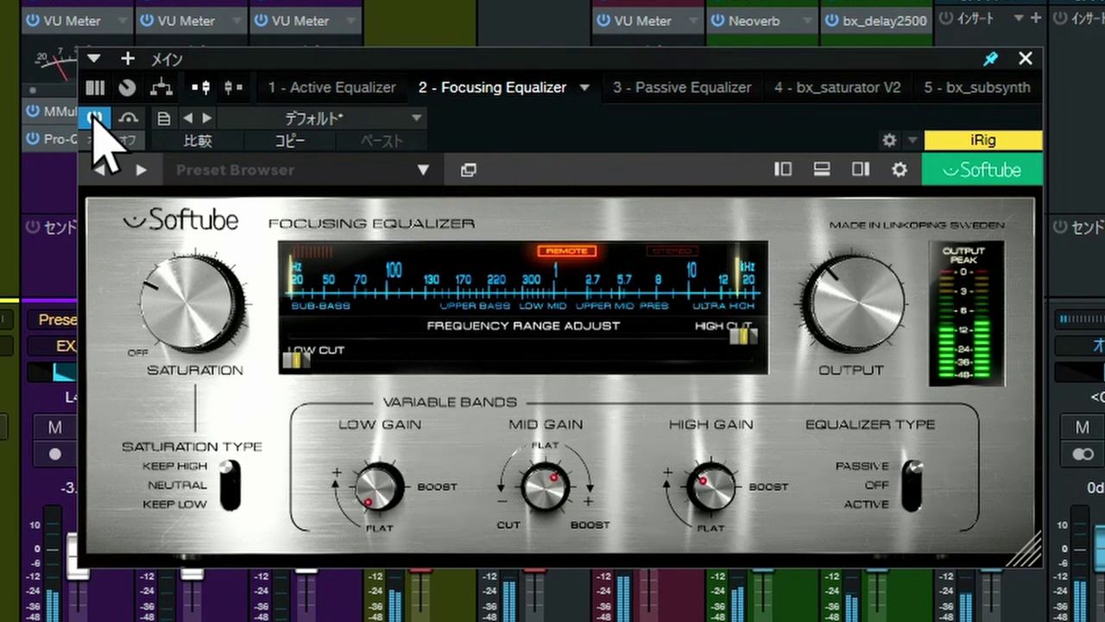
pyautogui.click(94, 116)
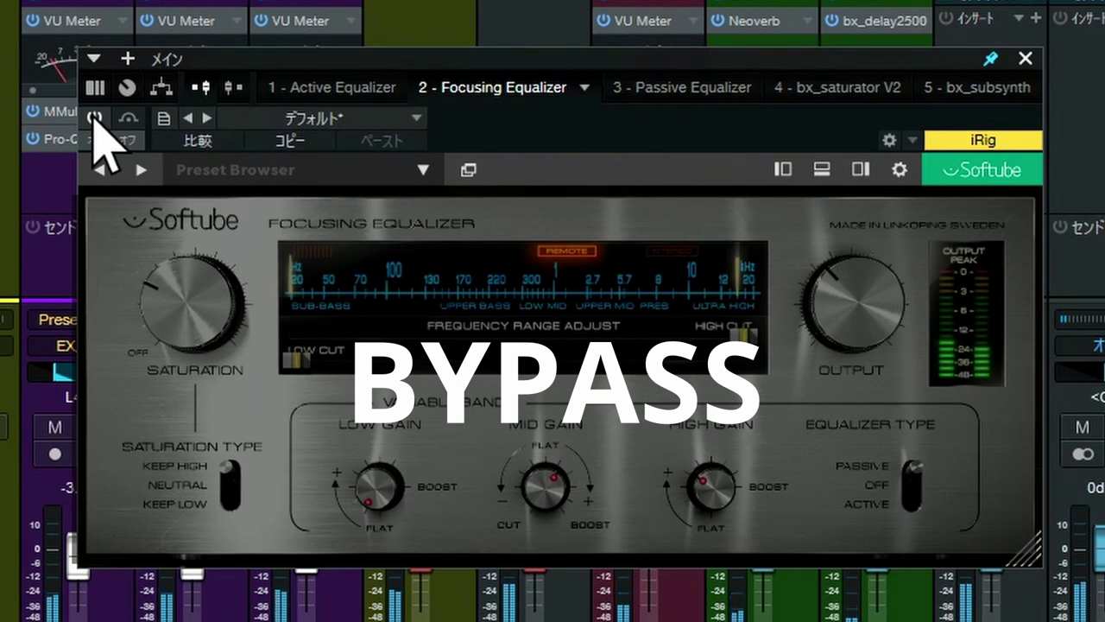
pyautogui.click(94, 117)
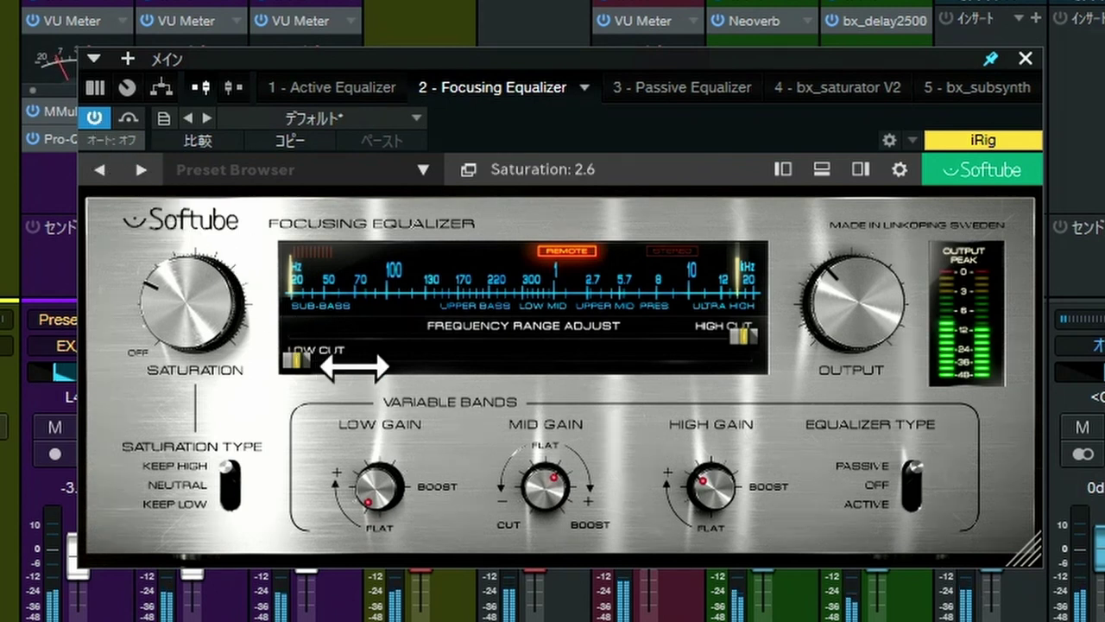
# - Raise the Focusing Equalizer's high gain to 5.0 and its mid gain slightly
pyautogui.moveTo(706, 490)
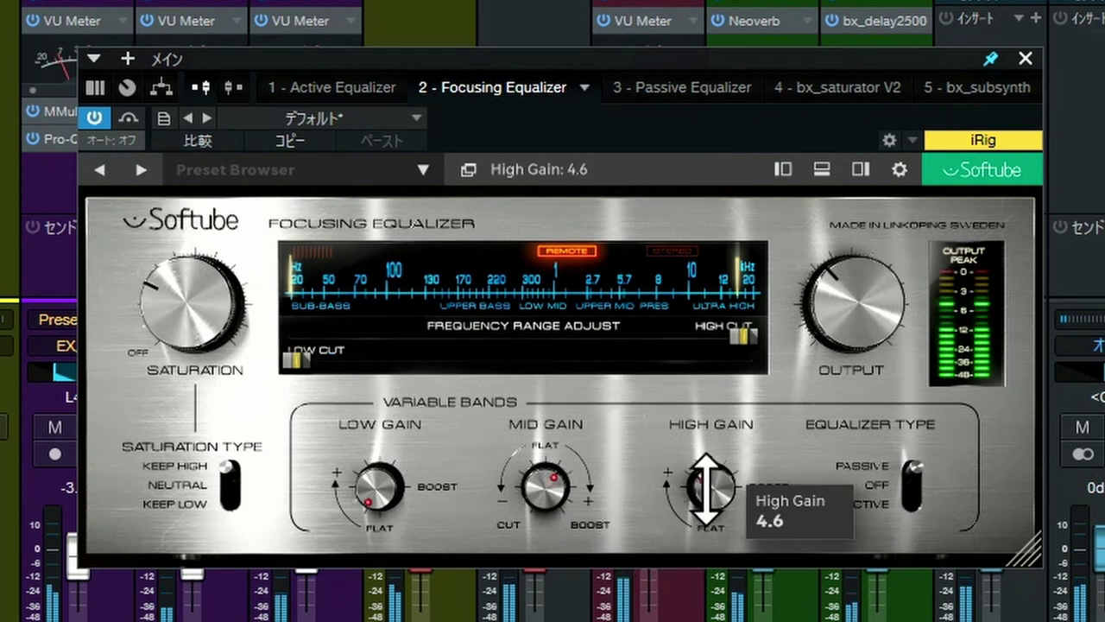
pyautogui.moveTo(706, 489); pyautogui.dragTo(707, 483)
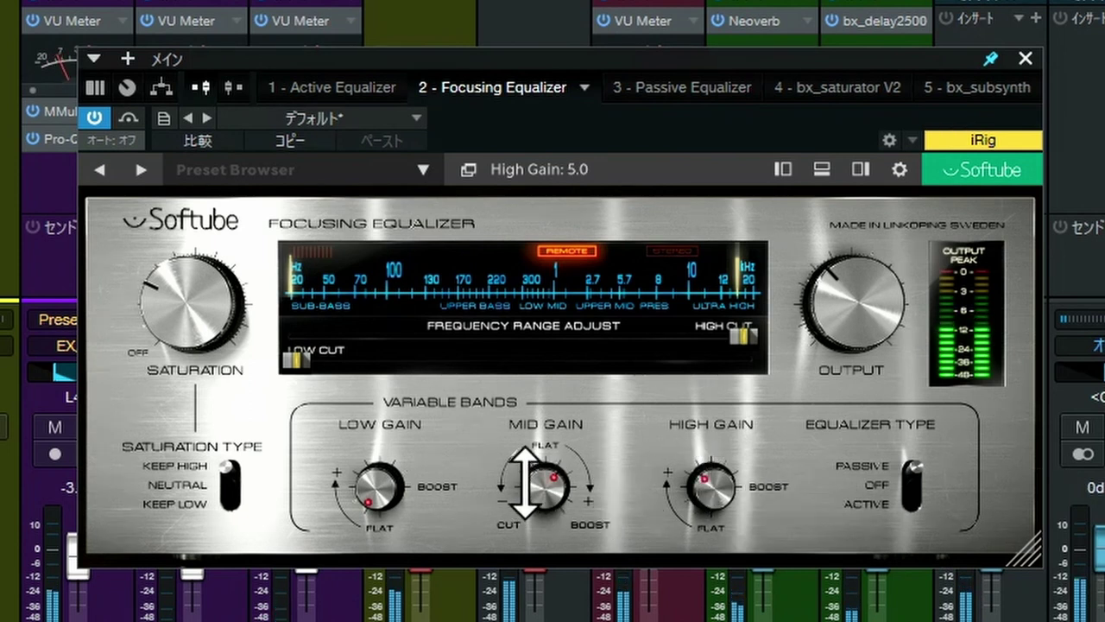
pyautogui.moveTo(527, 481)
pyautogui.moveTo(526, 482); pyautogui.dragTo(527, 479)
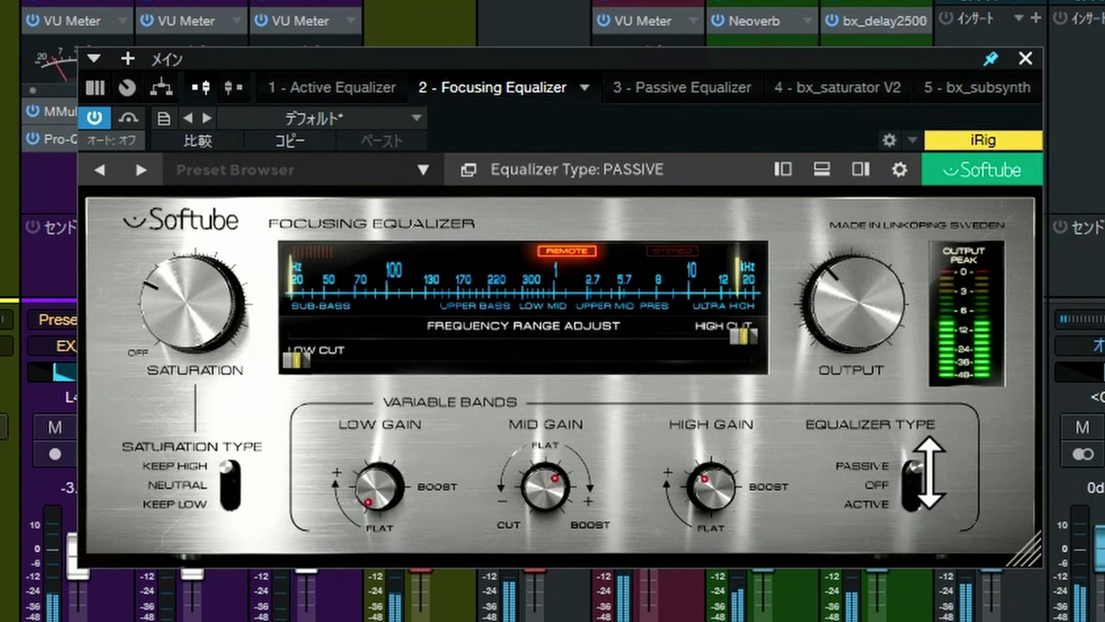
# - Audition the ACTIVE equalizer type with KEEP HIGH saturation and return it to PASSIVE
pyautogui.moveTo(928, 473); pyautogui.dragTo(928, 596)
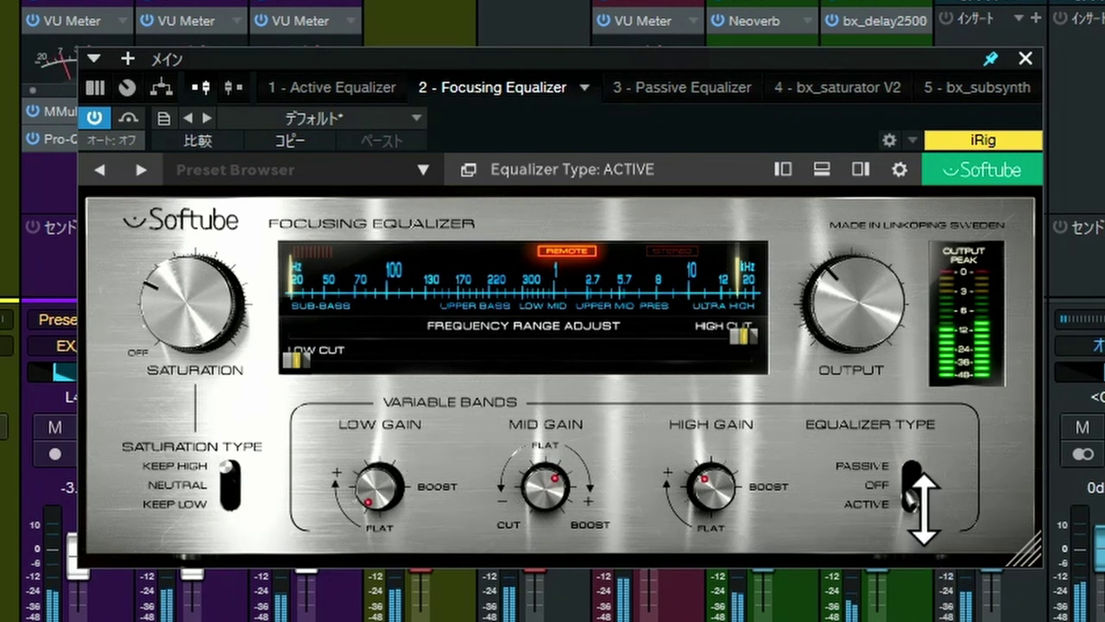
pyautogui.moveTo(922, 505)
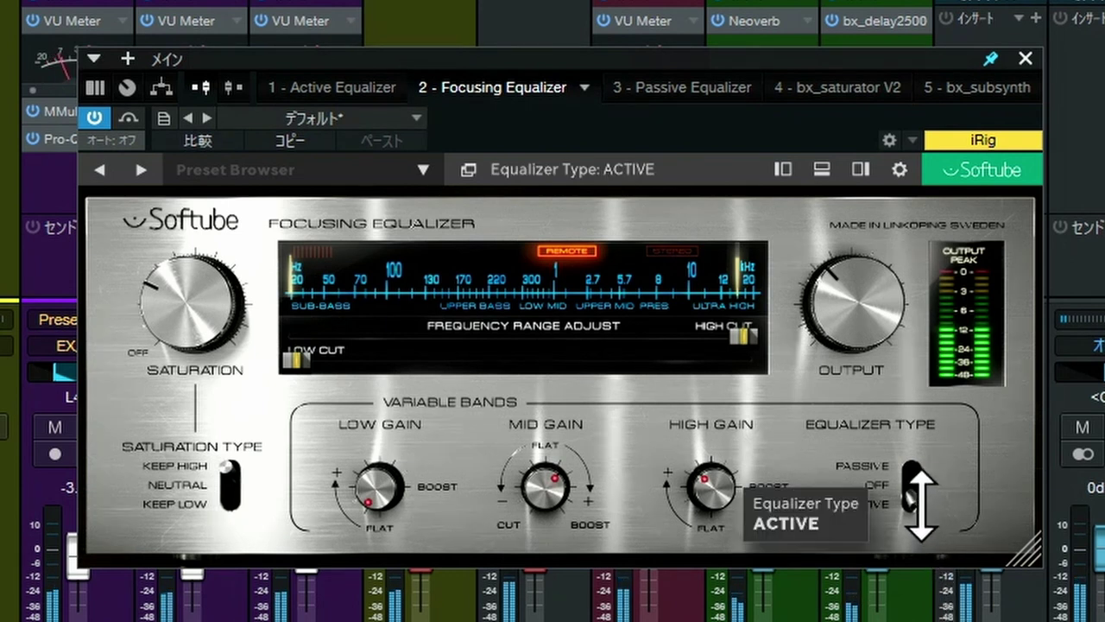
pyautogui.moveTo(922, 505); pyautogui.dragTo(920, 414)
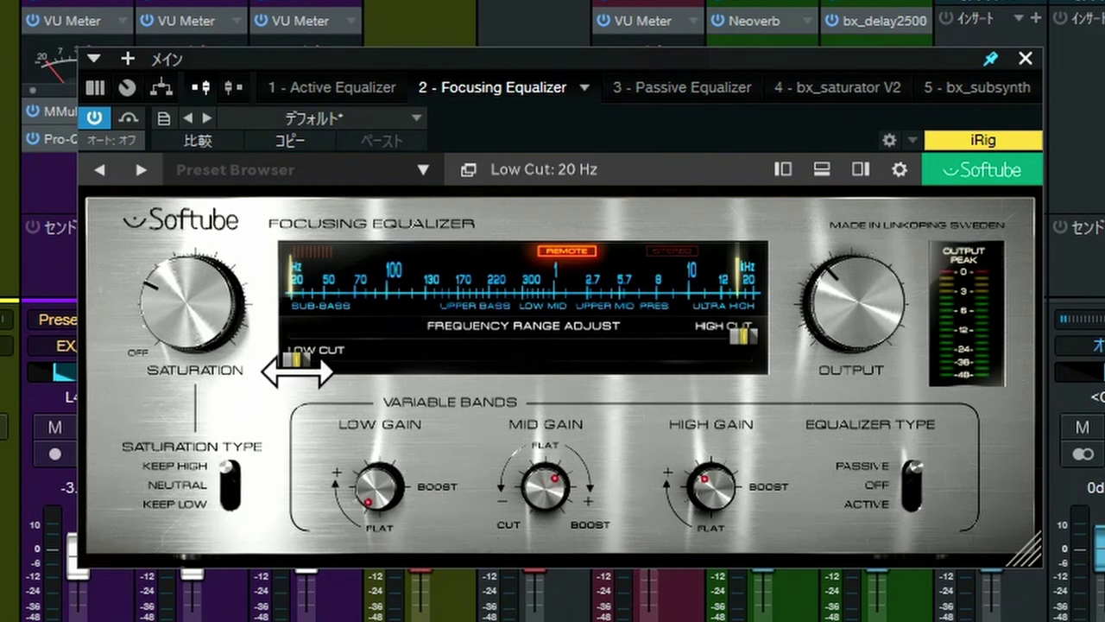
# - Move the low cut and high cut sliders to their outer limits of 20 Hz and 20.00 kHz
pyautogui.moveTo(297, 371)
pyautogui.mouseDown()
pyautogui.moveTo(384, 371)
pyautogui.moveTo(275, 370)
pyautogui.mouseUp()
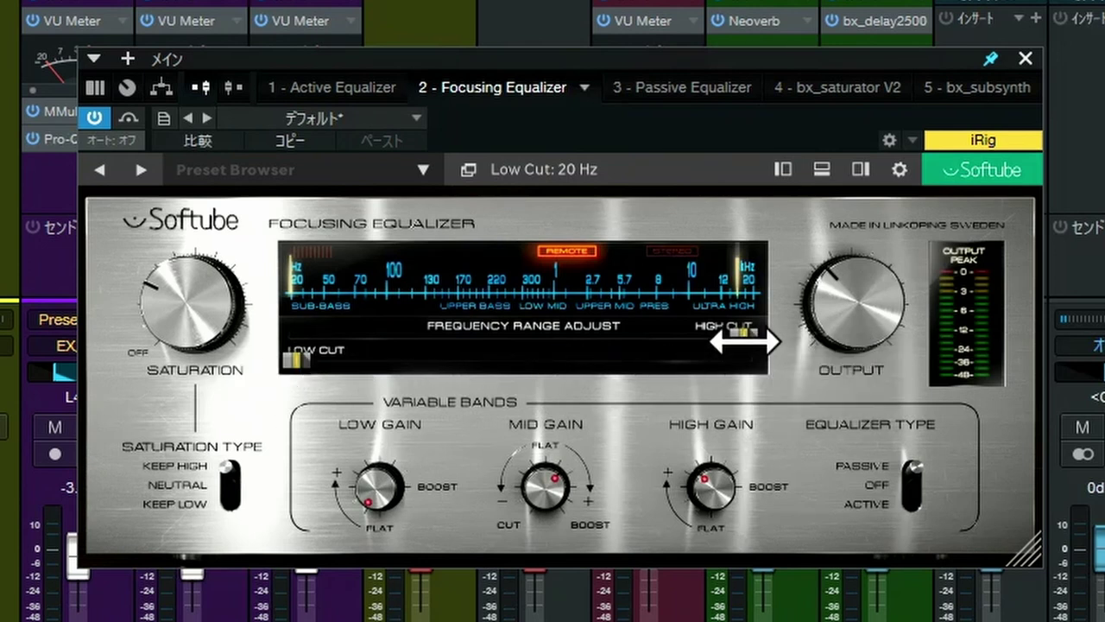
pyautogui.moveTo(744, 342); pyautogui.dragTo(789, 338)
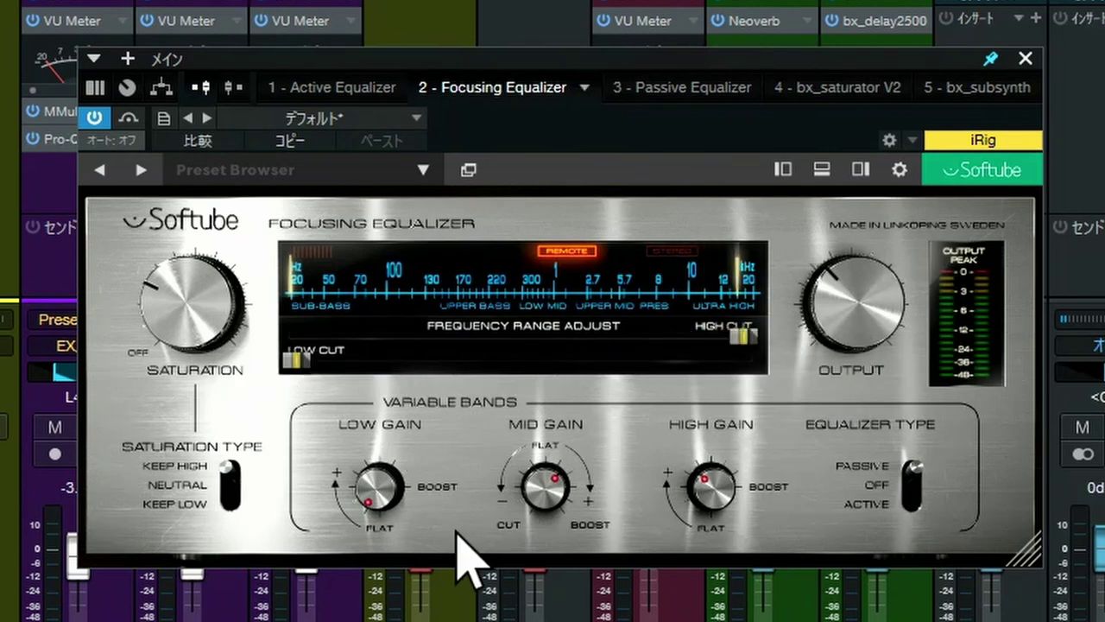